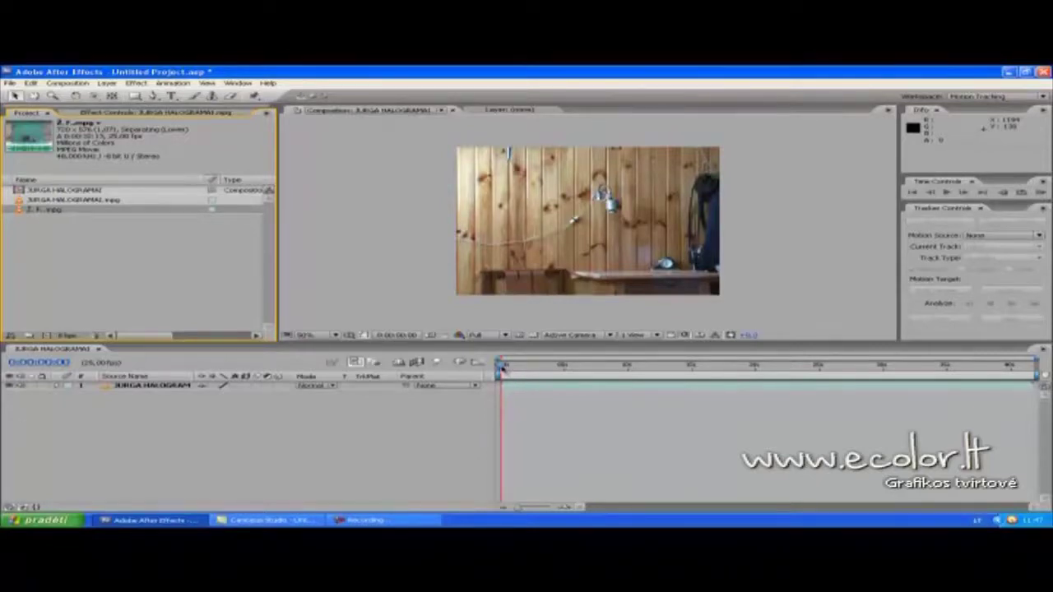
At 0:00:01:19, add Ž. F..mpg above the background clip and draw a four-point Pen mask inside the green backdrop, enclosing the man.
left_click_drag(502, 367, 522, 403)
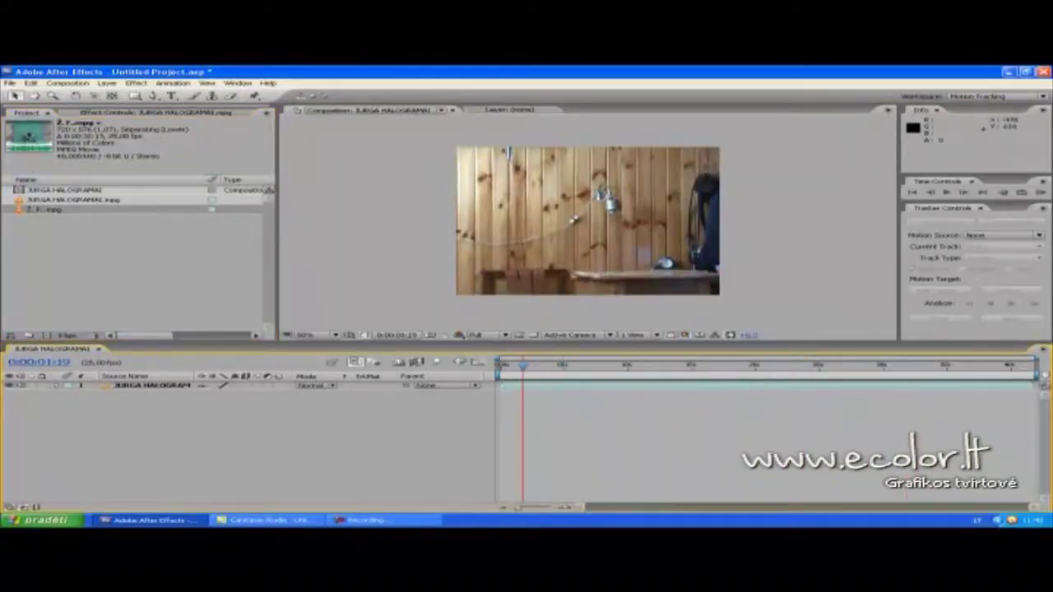
left_click_drag(41, 209, 568, 236)
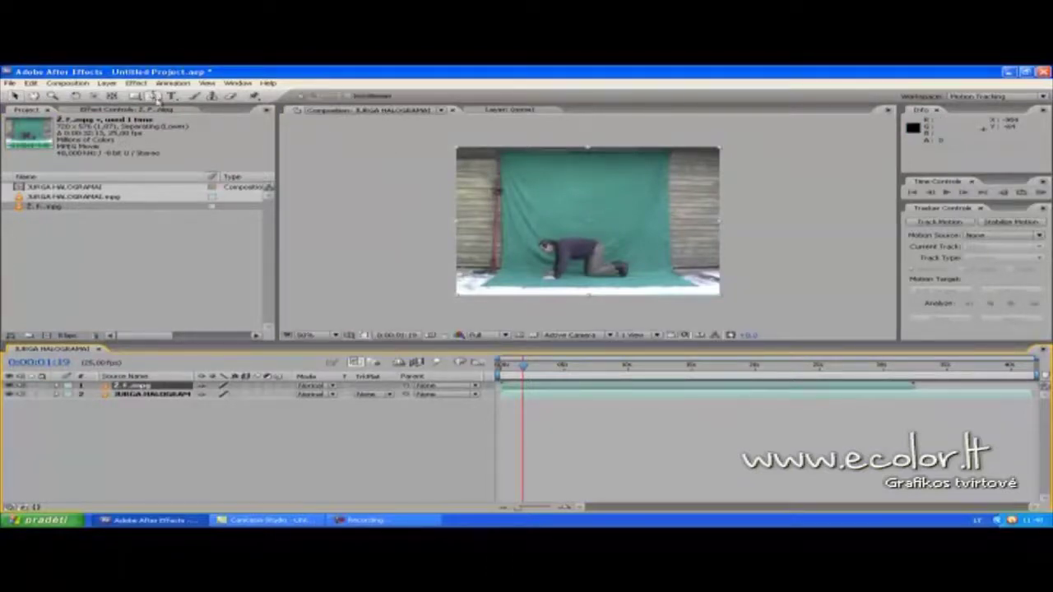
left_click(156, 96)
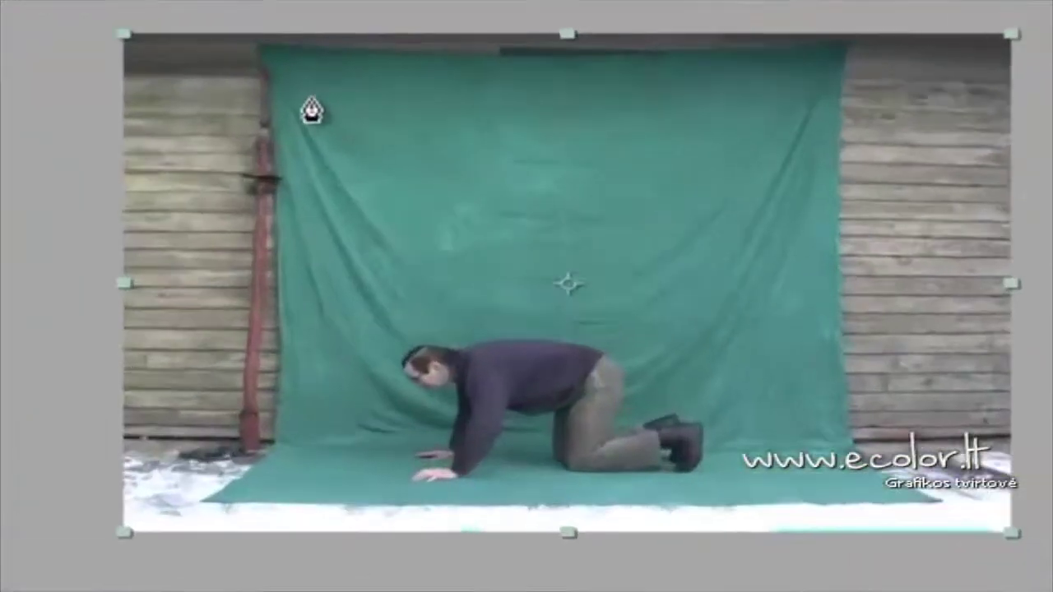
left_click(511, 167)
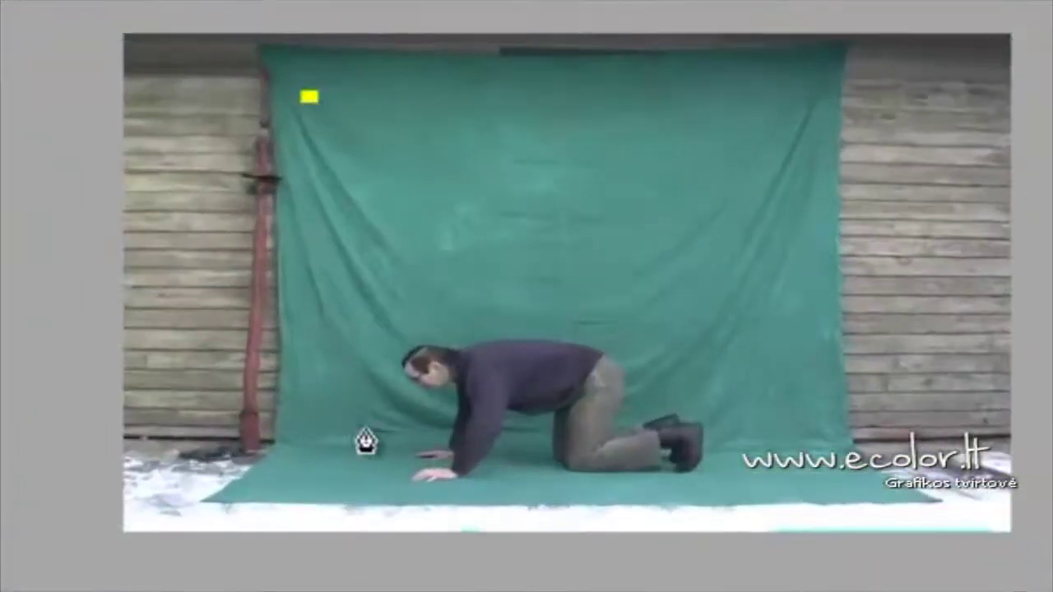
left_click(297, 497)
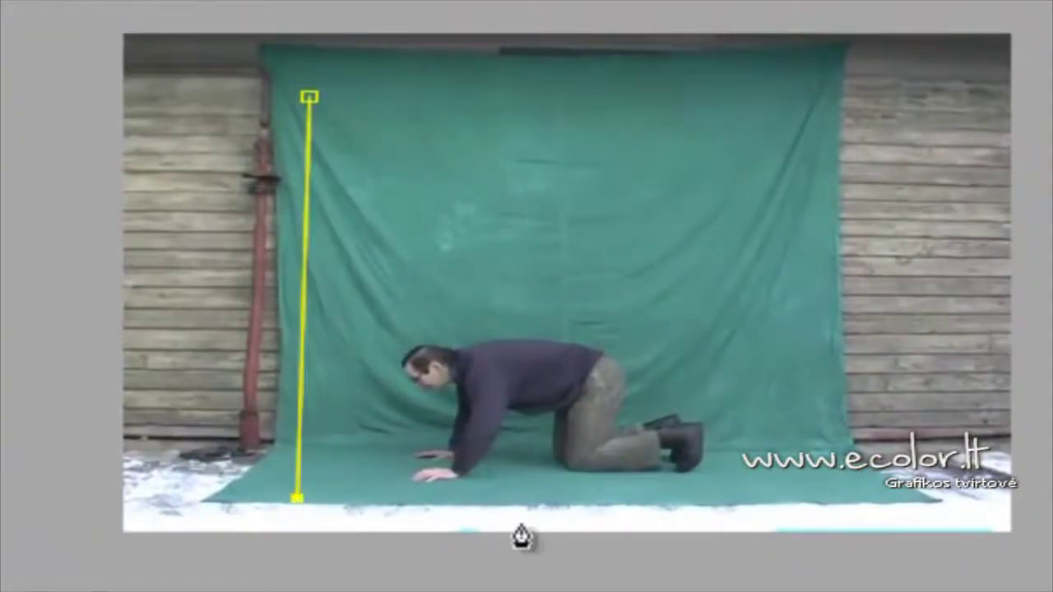
left_click(810, 498)
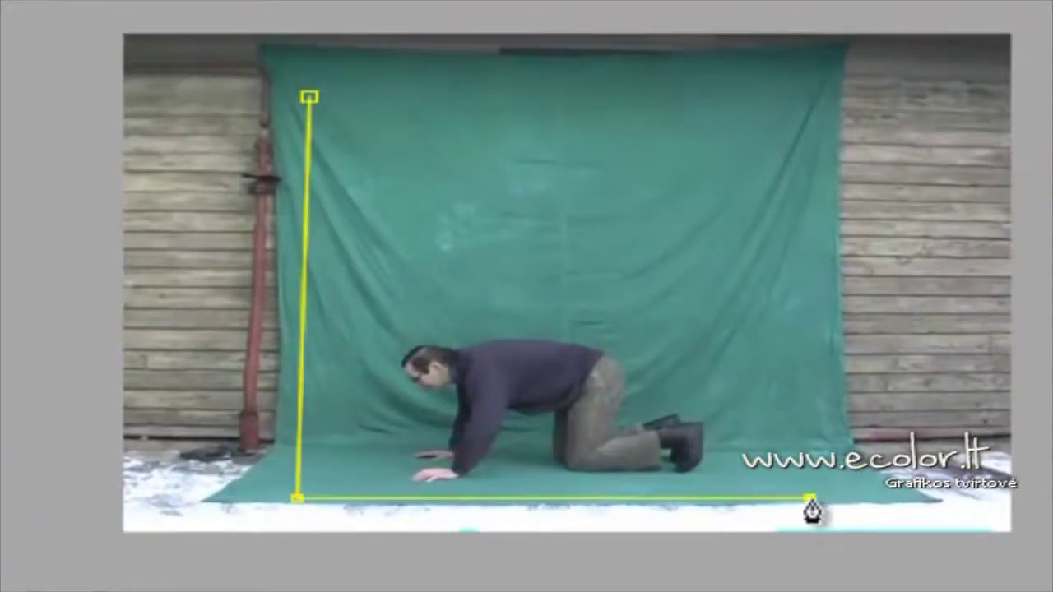
left_click(780, 96)
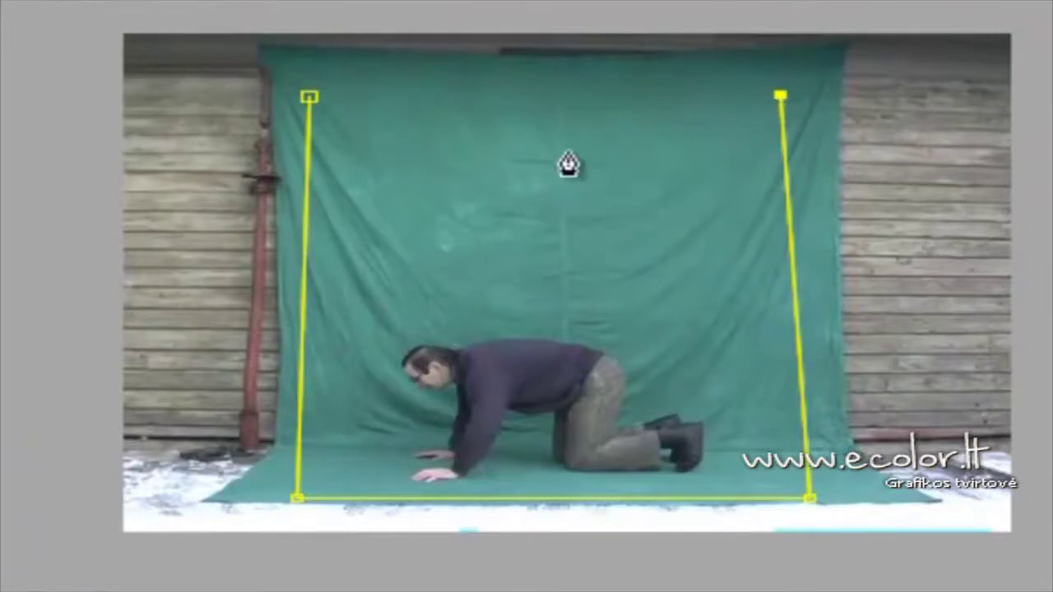
left_click(310, 107)
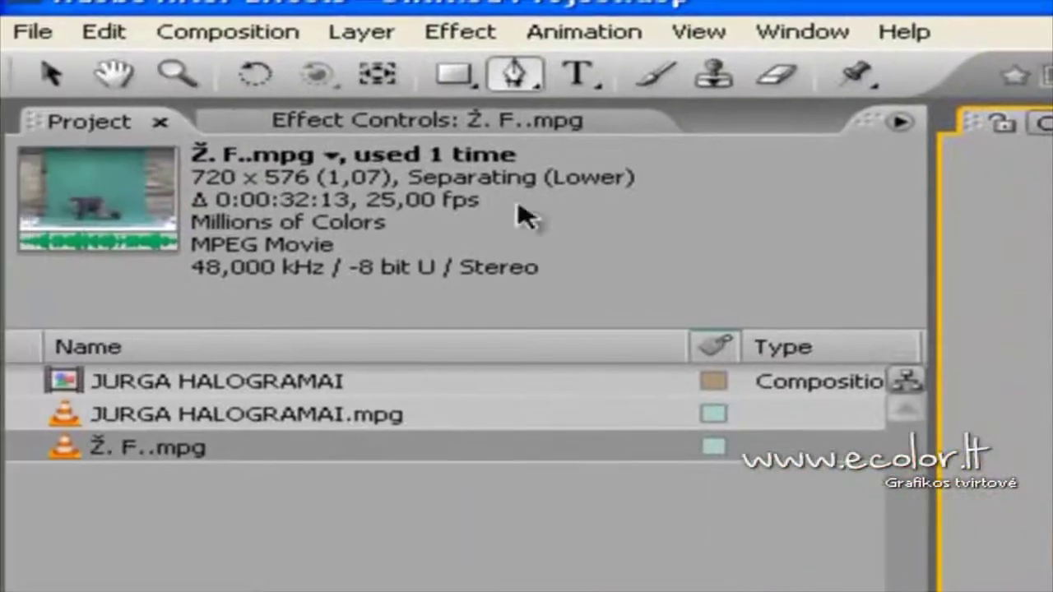
left_click(51, 73)
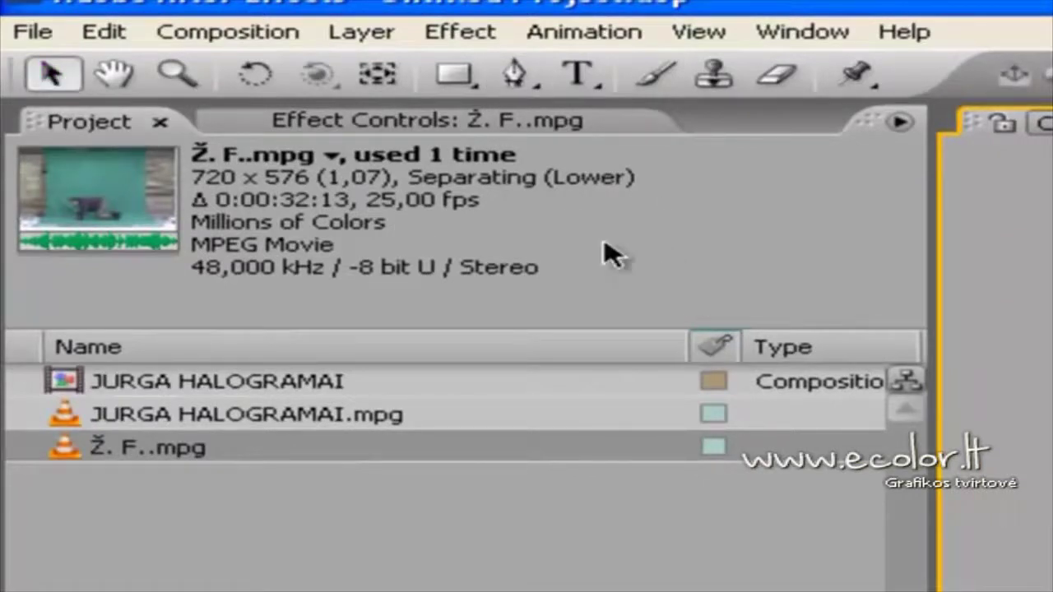
Apply the Keylight (1.2) effect to the masked clip and sample the green backdrop as its Screen Colour.
left_click(477, 37)
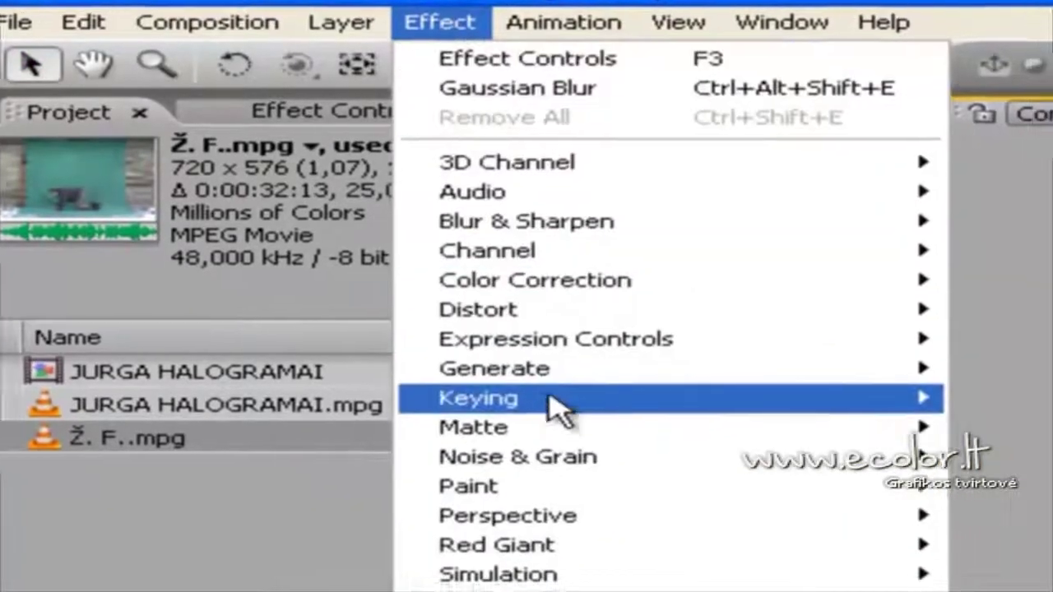
mouse_move(803, 407)
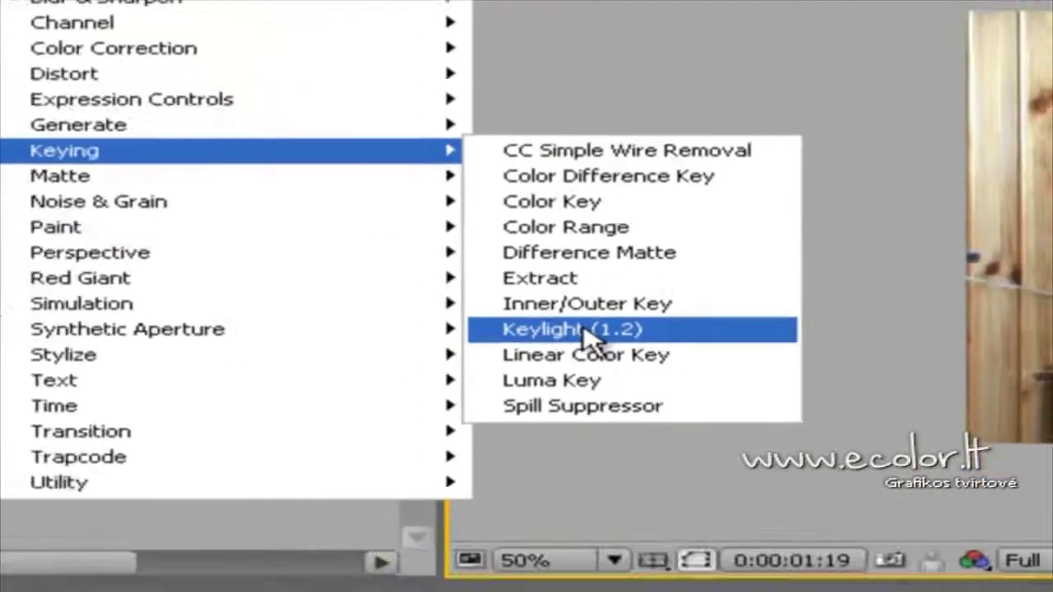
left_click(518, 350)
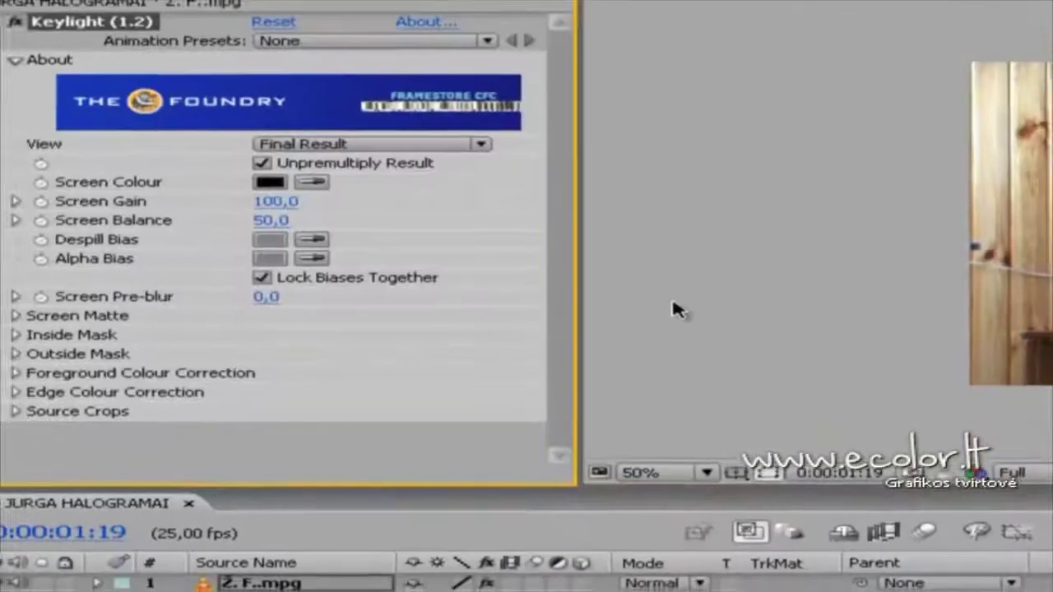
left_click(314, 187)
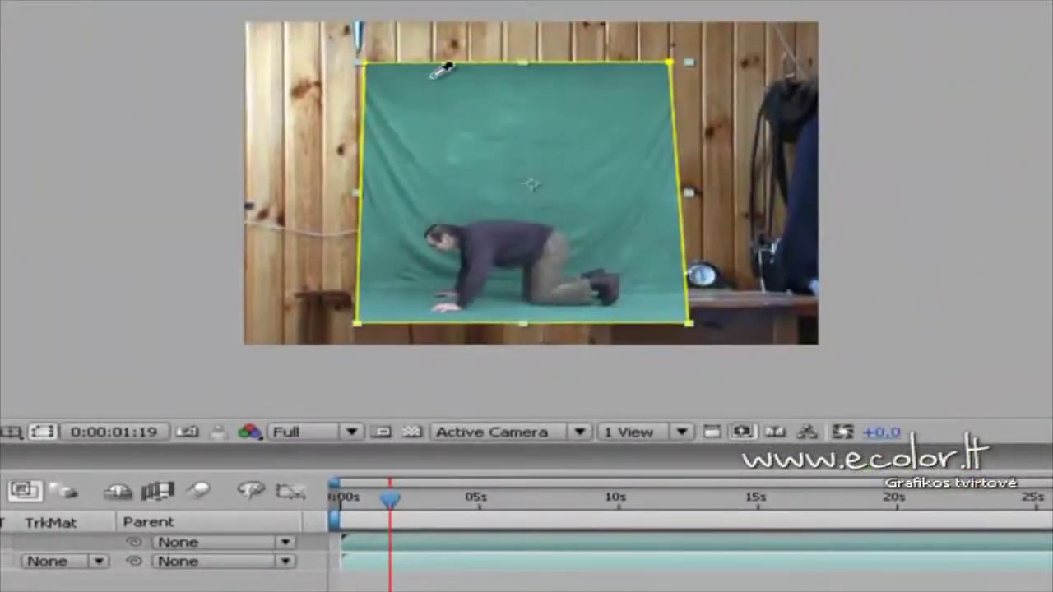
left_click(428, 105)
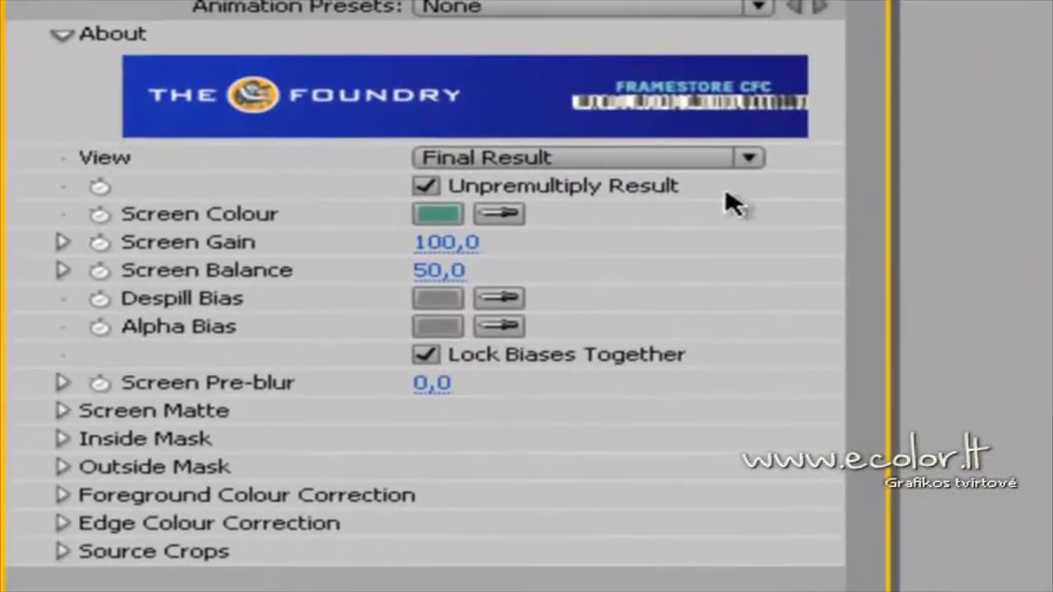
Show Keylight's Screen Matte view and adjust the matte to Clip Black 52 and Clip White 91.
left_click(753, 158)
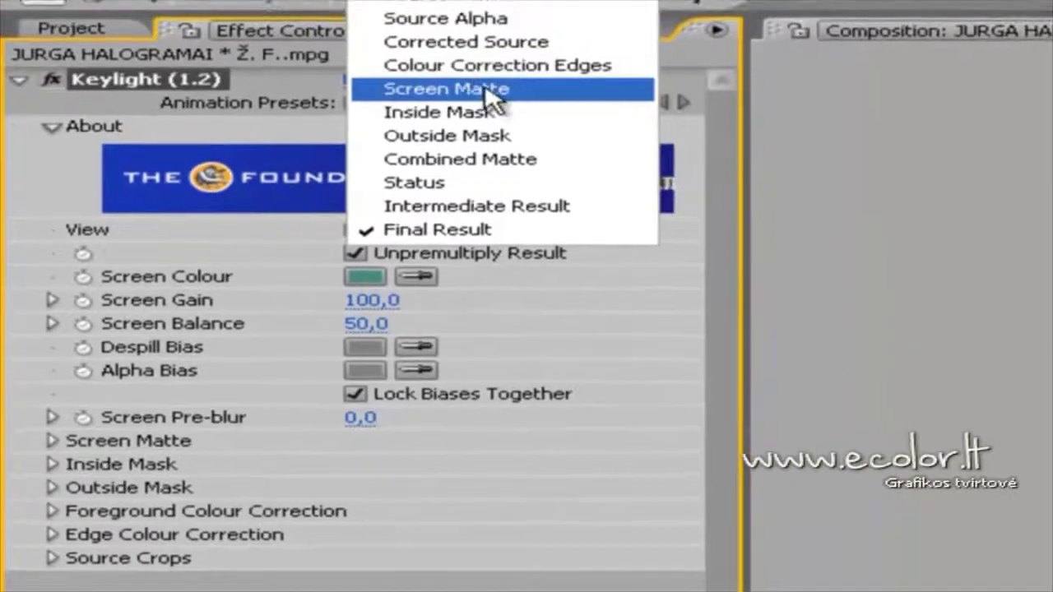
left_click(485, 91)
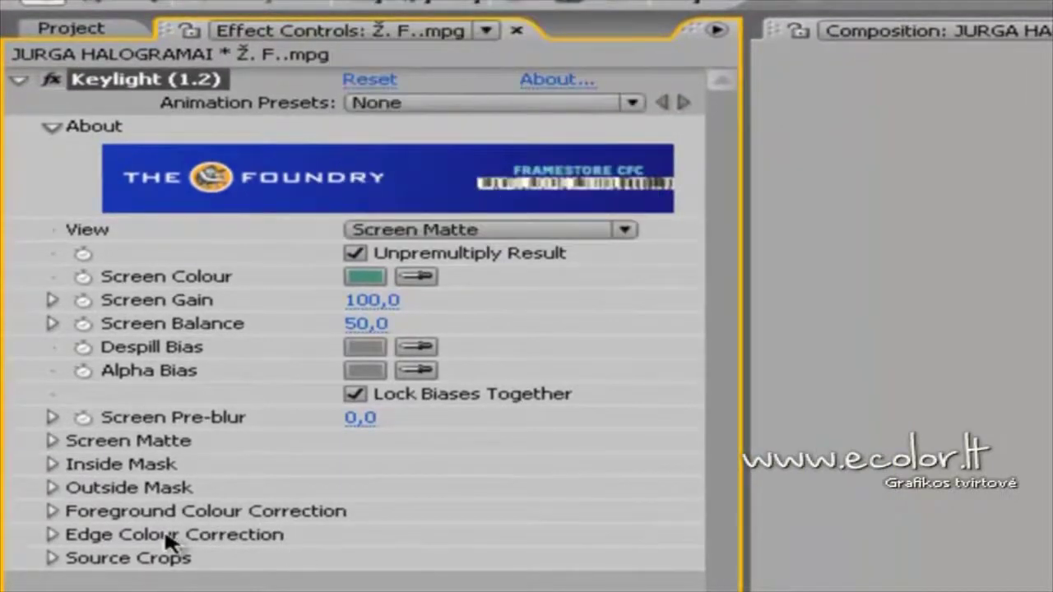
left_click(53, 441)
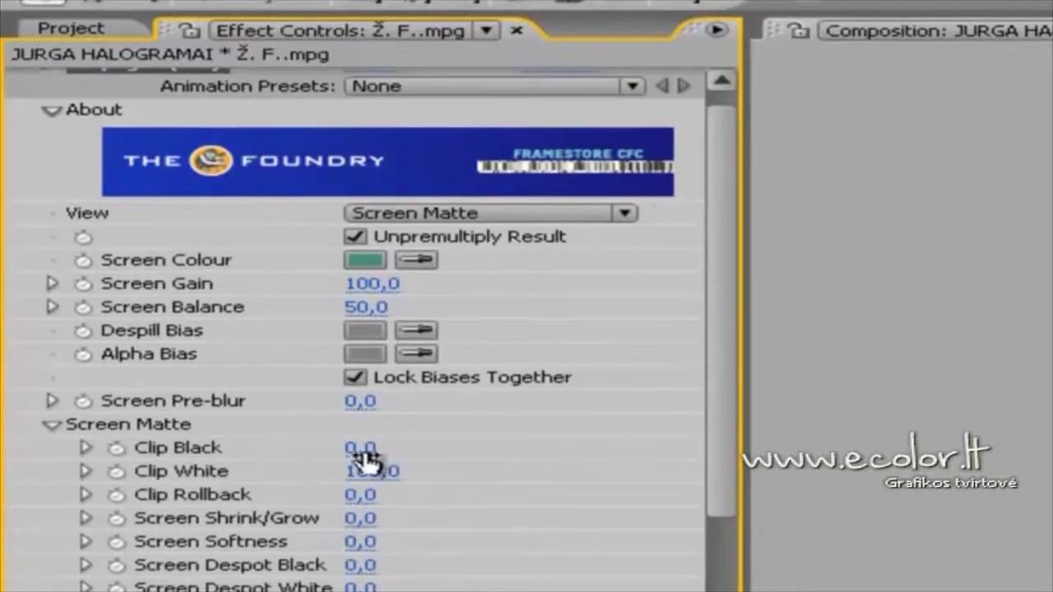
left_click_drag(363, 453, 389, 424)
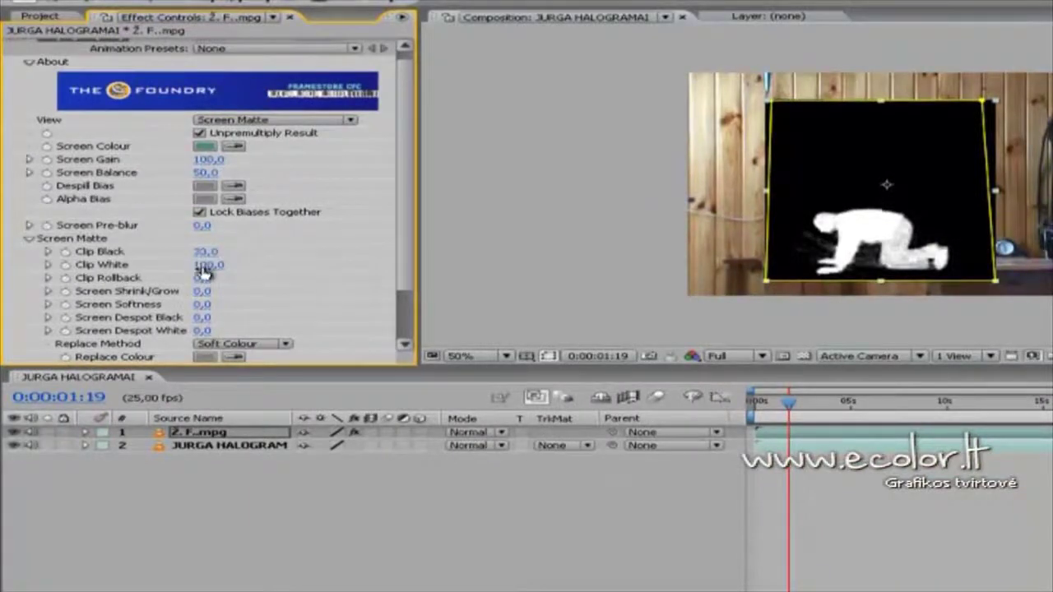
left_click_drag(201, 271, 170, 271)
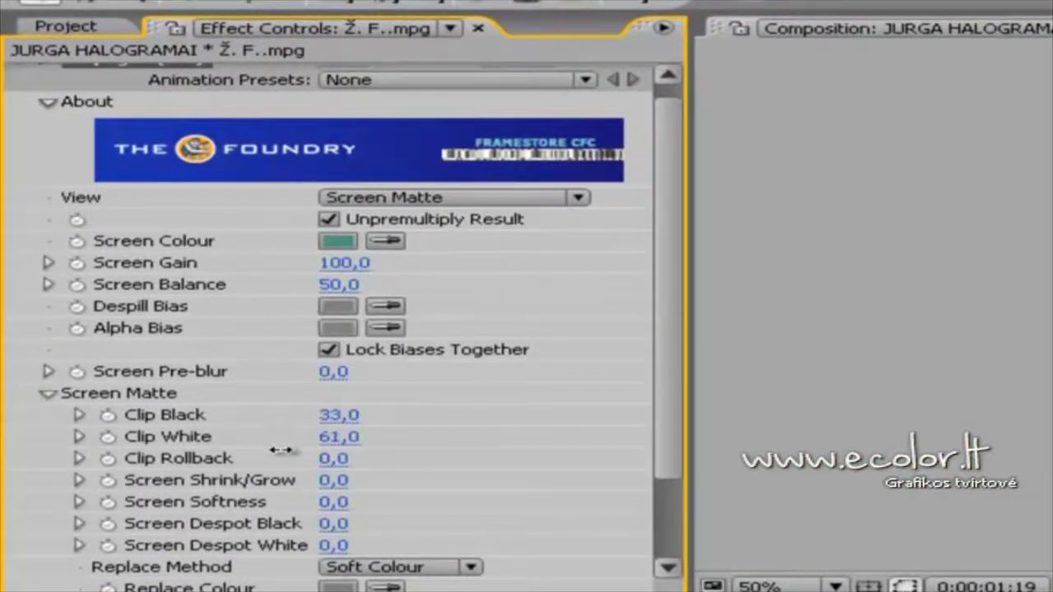
left_click_drag(280, 450, 276, 450)
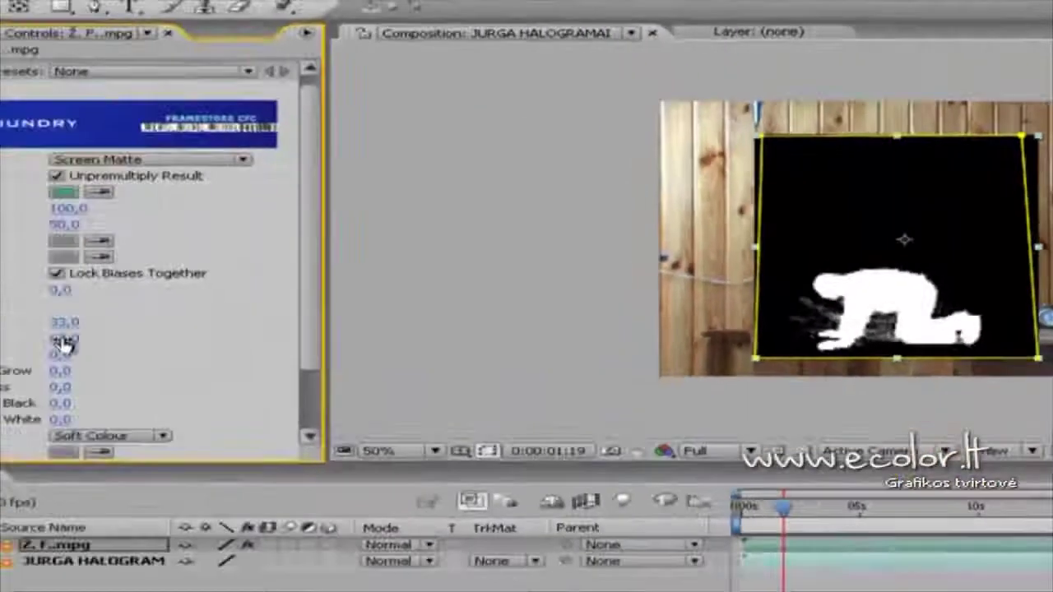
left_click_drag(198, 308, 258, 323)
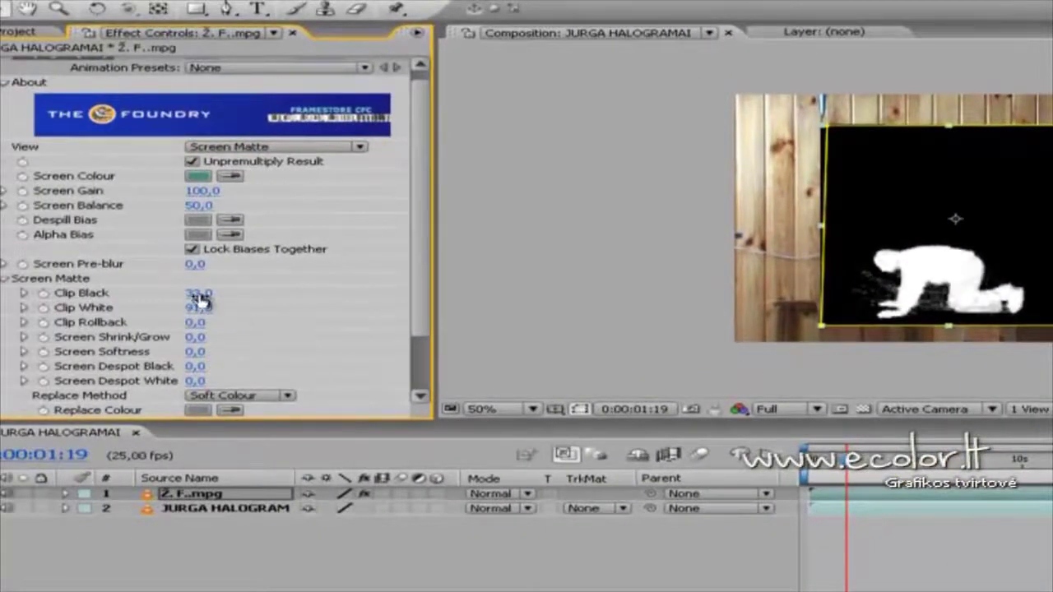
left_click_drag(199, 294, 223, 297)
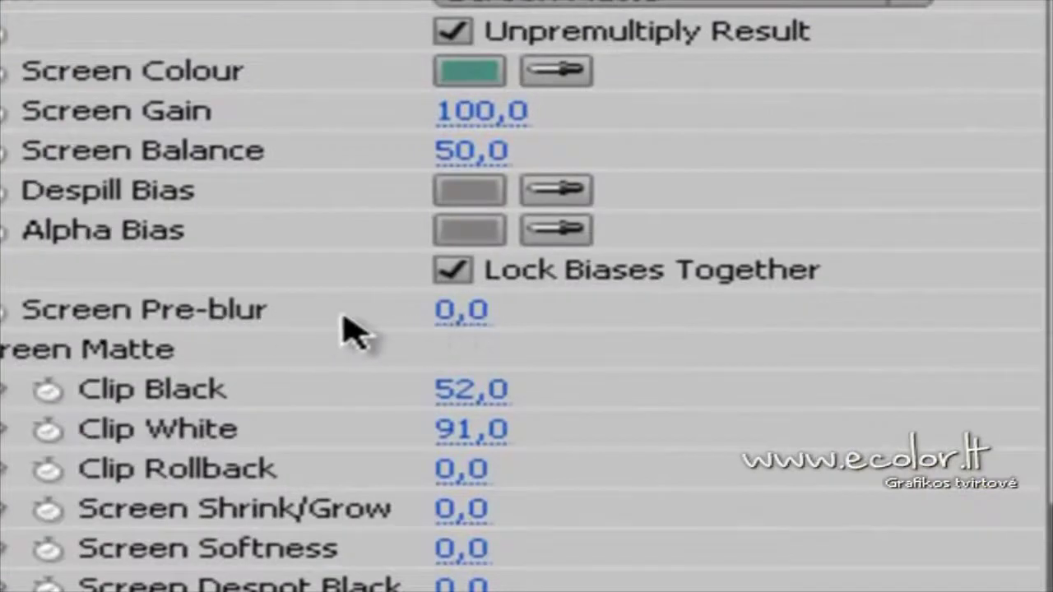
Set Keylight's Screen Pre-blur to 2.9 and return its view to Final Result.
left_click_drag(487, 323, 576, 331)
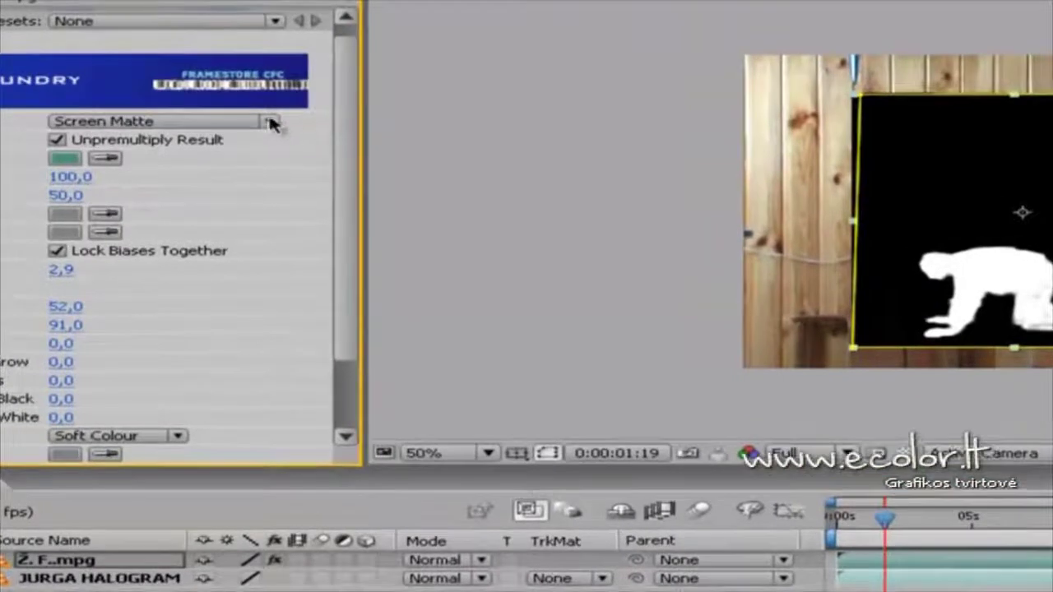
left_click(271, 122)
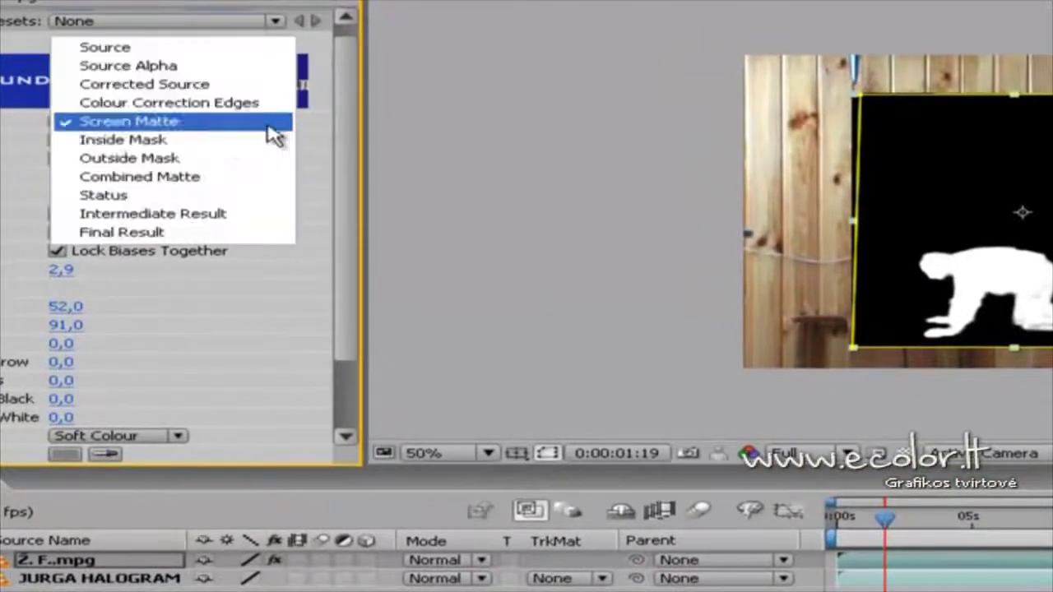
left_click(148, 234)
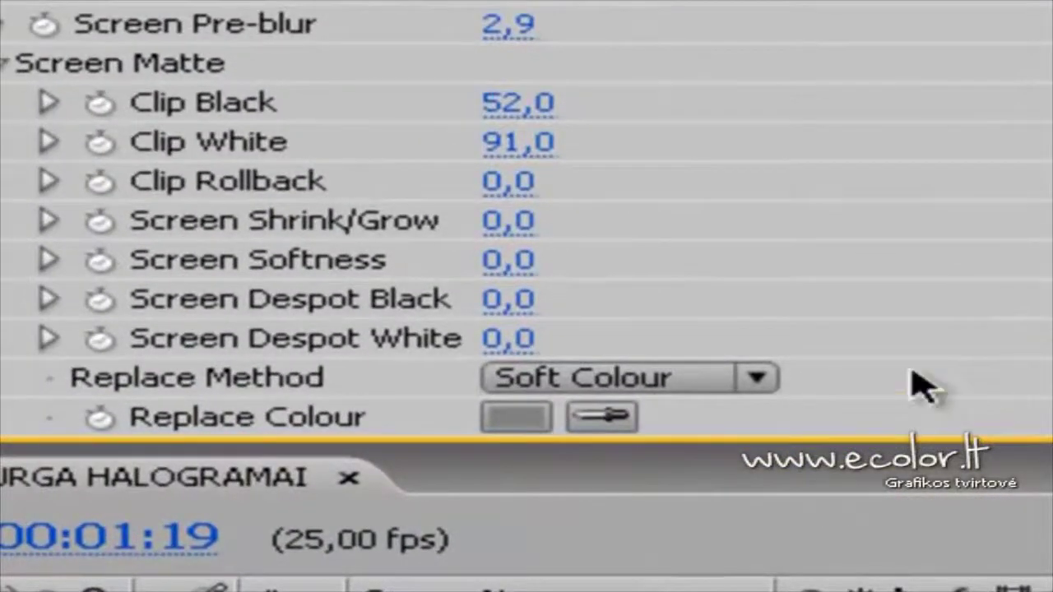
Set the matte's Replace Method to Hard Colour with dark blue Replace Colour 111321, and Screen Shrink/Grow to -0.8.
left_click(765, 382)
left_click(695, 353)
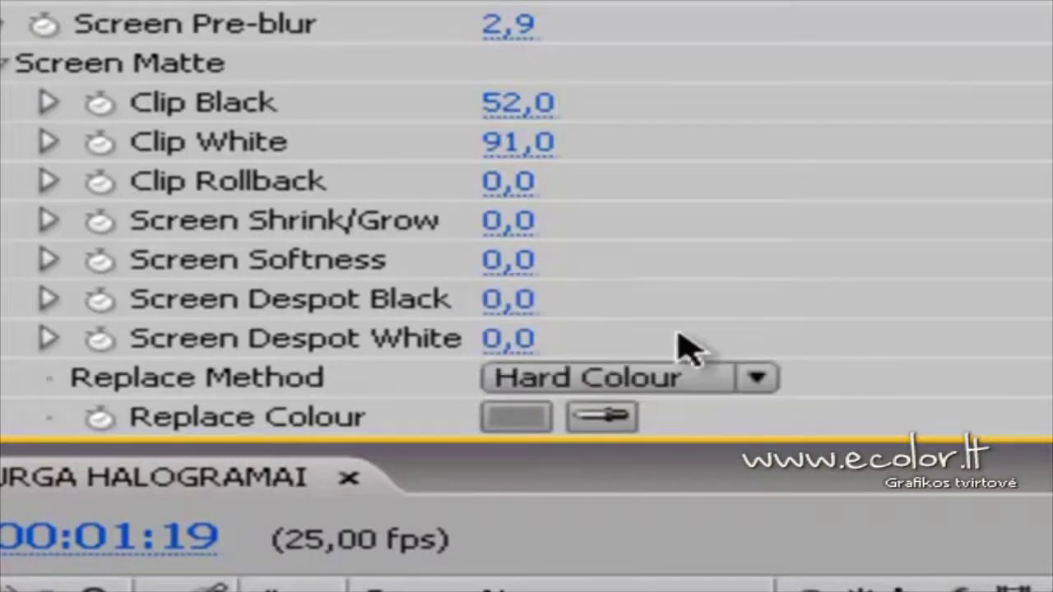
left_click(524, 426)
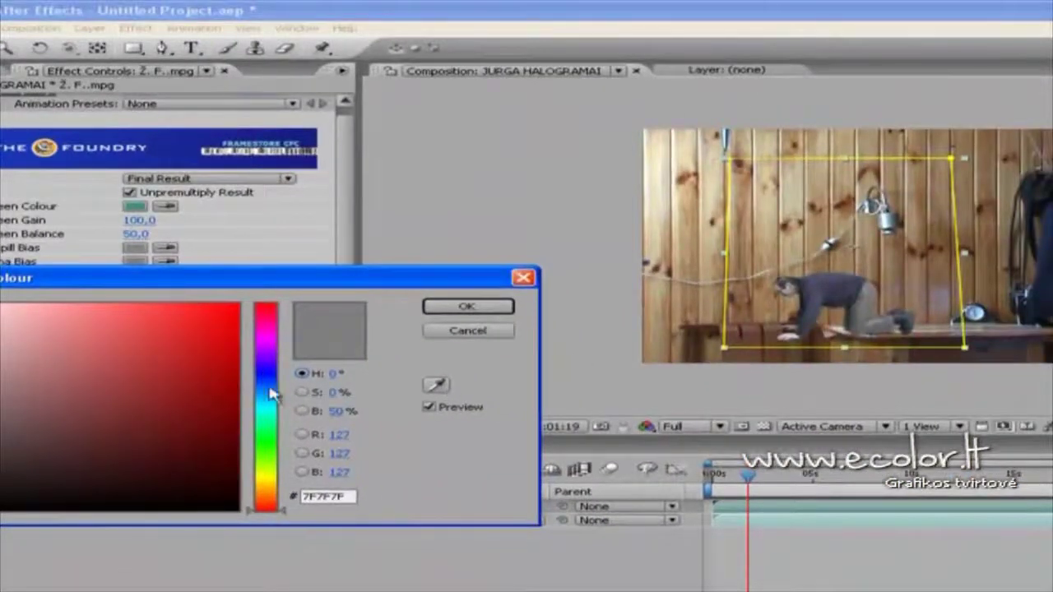
left_click(263, 378)
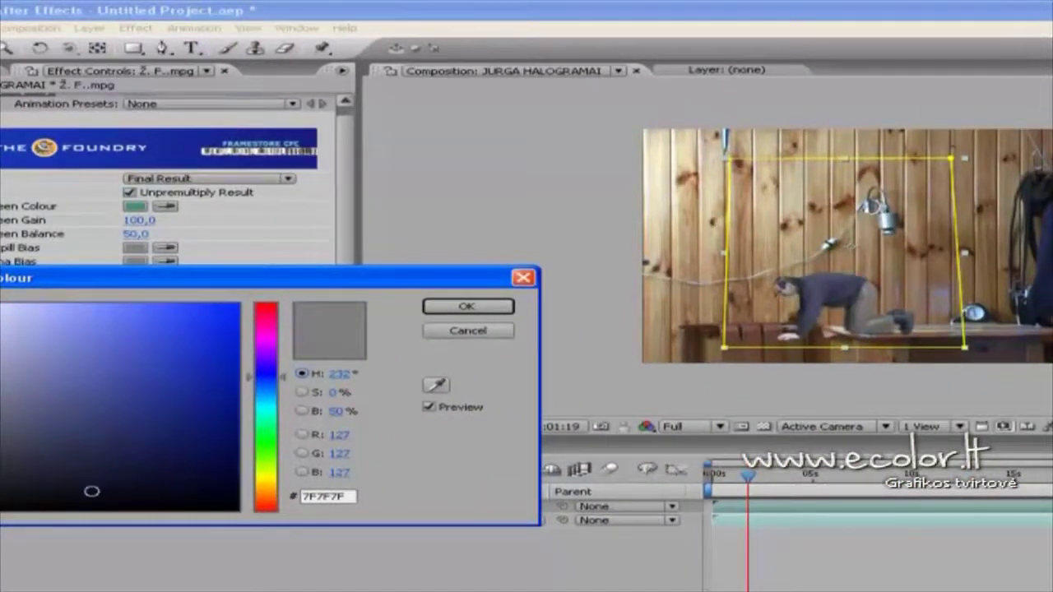
left_click(87, 485)
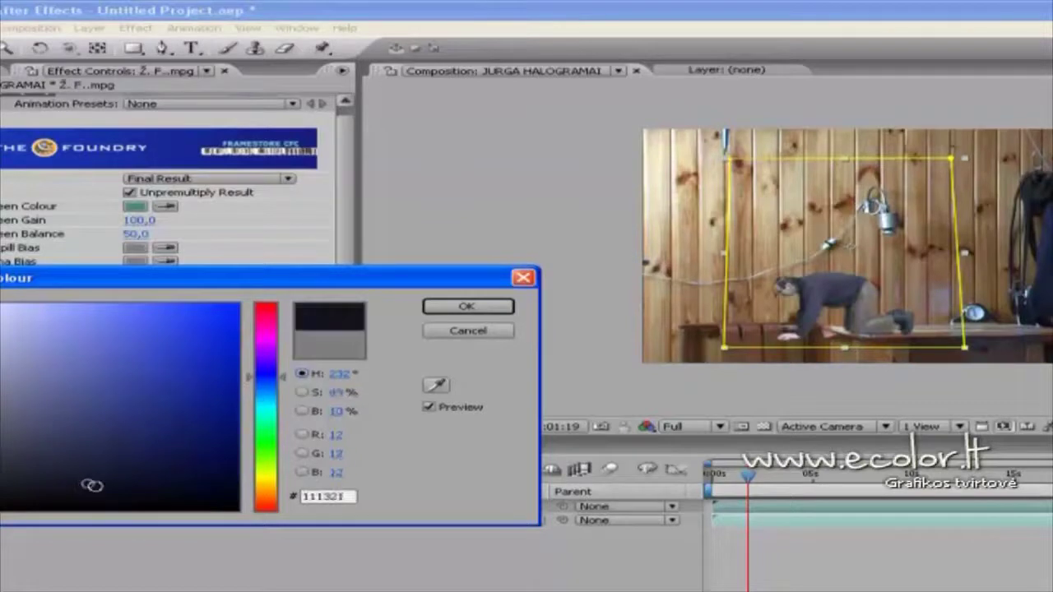
left_click(466, 306)
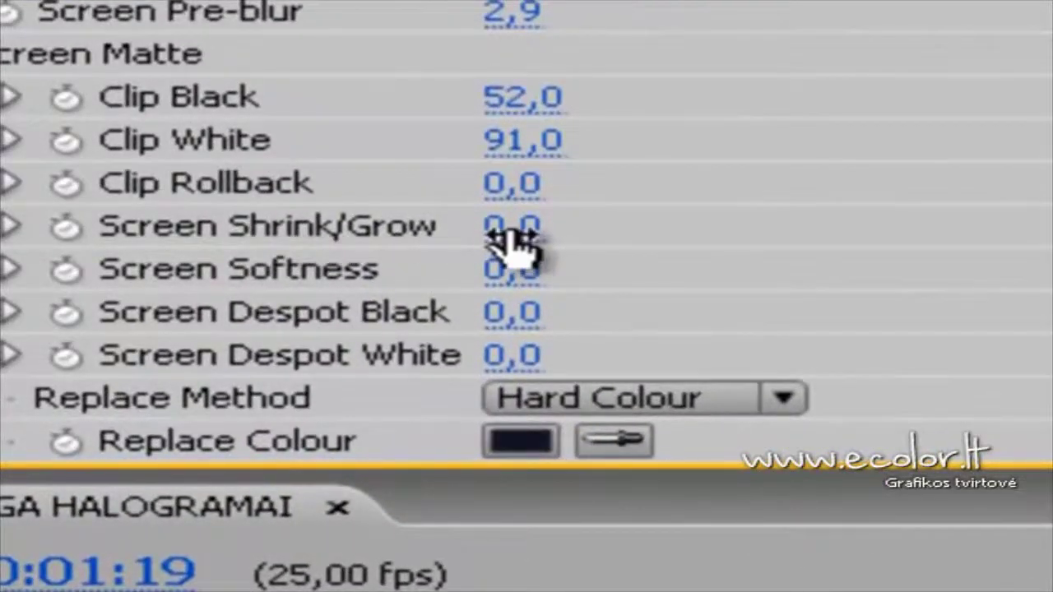
mouse_move(512, 238)
left_mouse_down()
mouse_move(496, 226)
mouse_move(476, 237)
mouse_move(519, 249)
left_mouse_up()
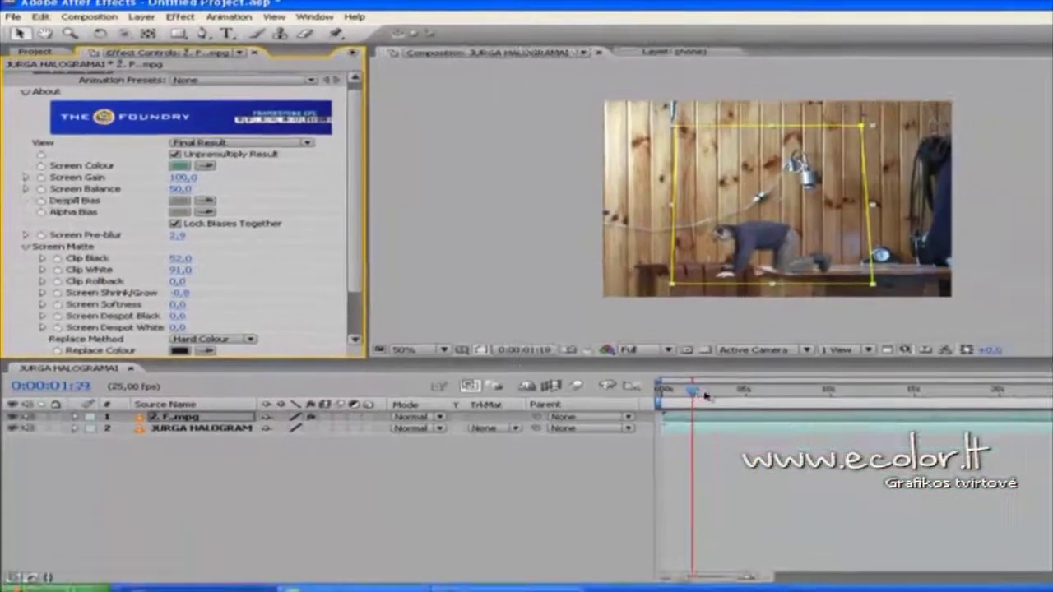
Go to 0:00:15:18 and move the keyed man layer up and to the right, over the table in front of the girl.
left_click_drag(795, 454, 872, 460)
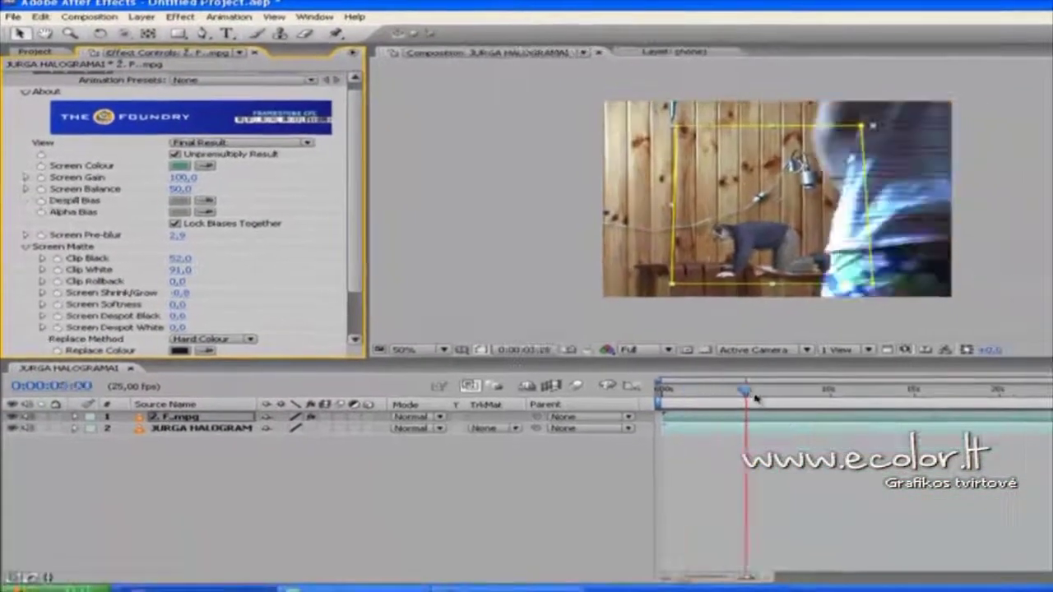
left_click_drag(755, 398, 863, 422)
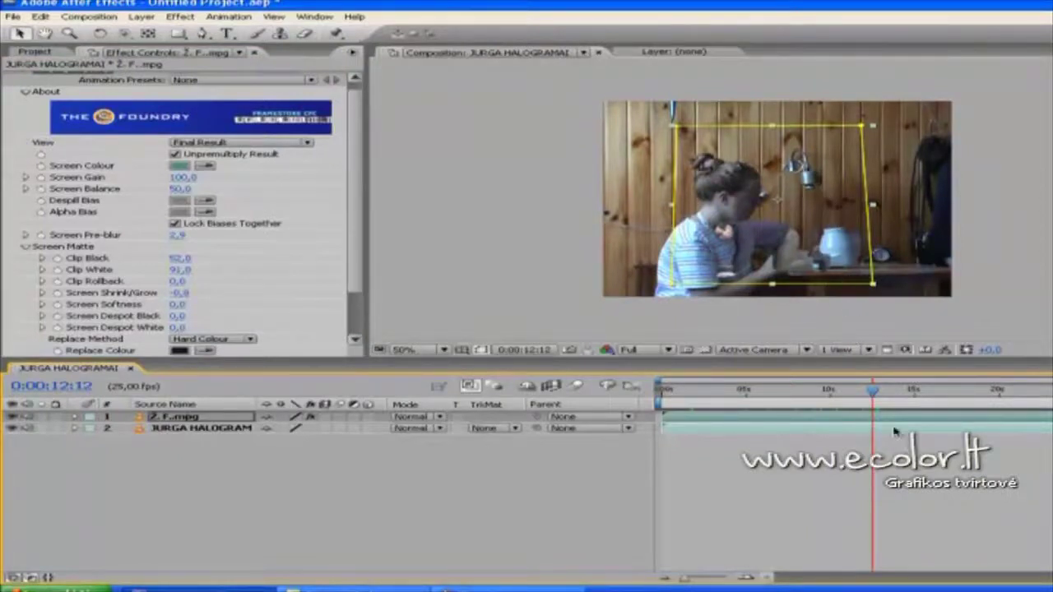
left_click_drag(877, 395, 930, 407)
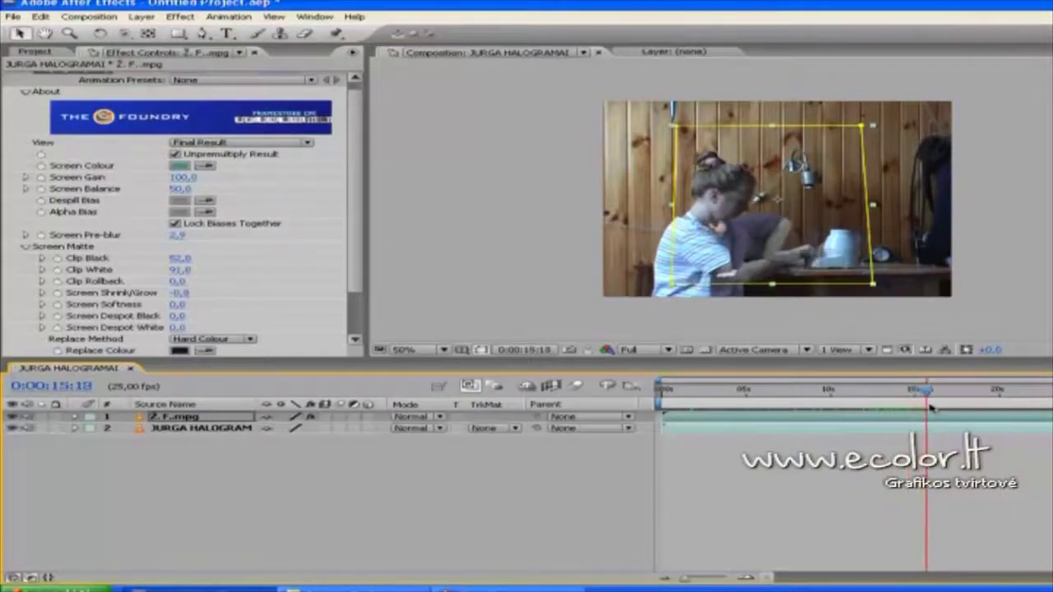
left_click_drag(823, 215, 887, 183)
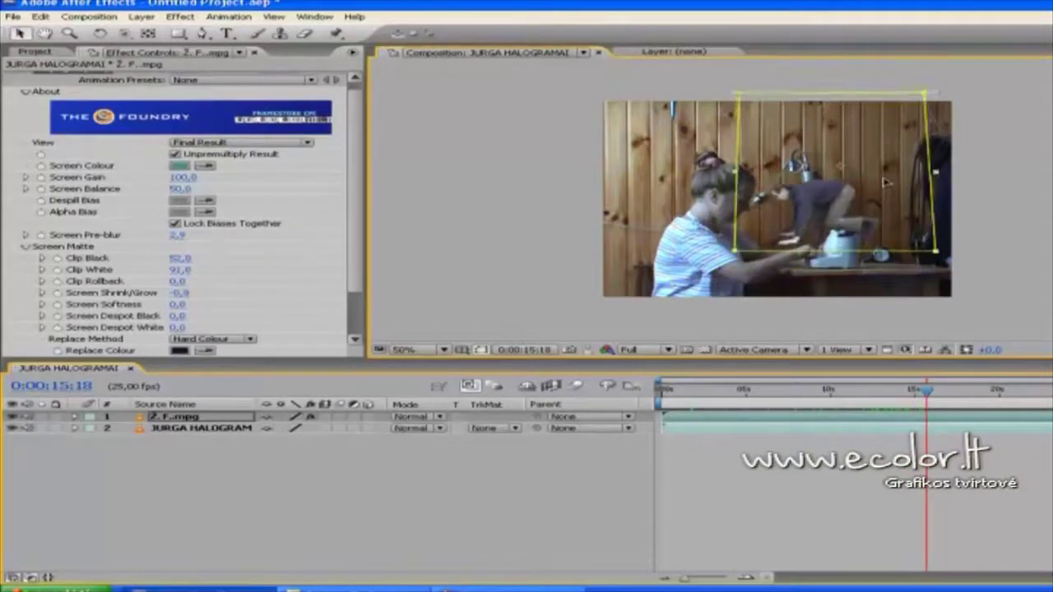
Scale the keyed man layer down to 16% and place him on top of the white jar at Position 496, 341.
left_click(76, 418)
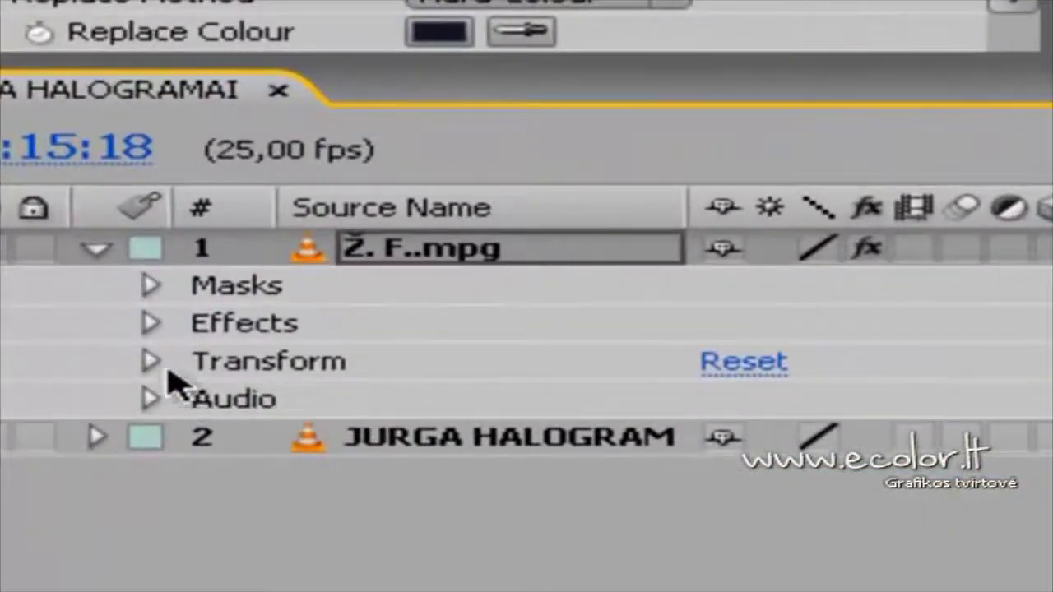
left_click(148, 362)
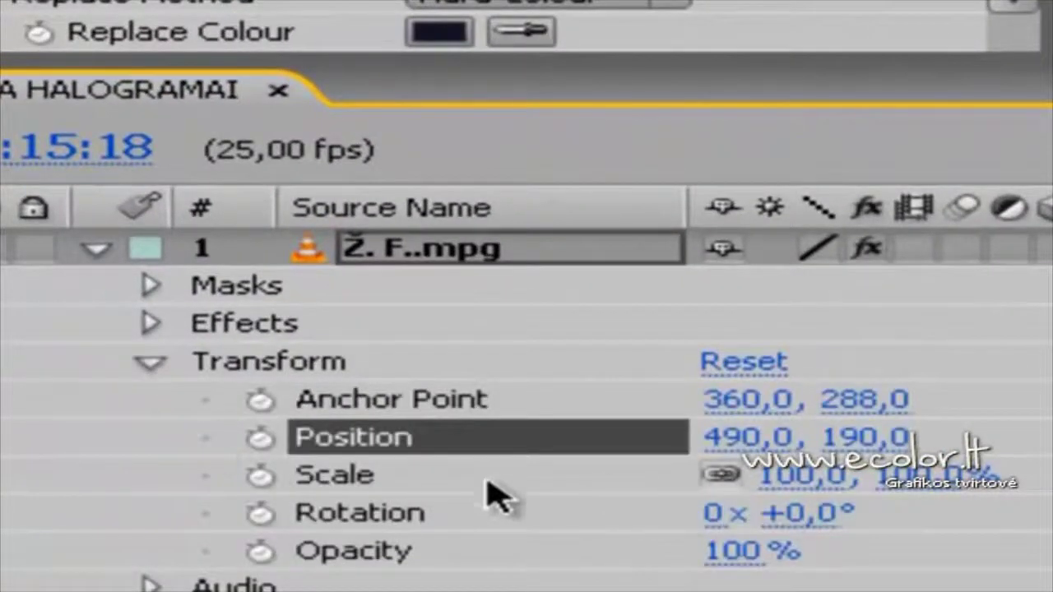
left_click_drag(799, 486, 758, 478)
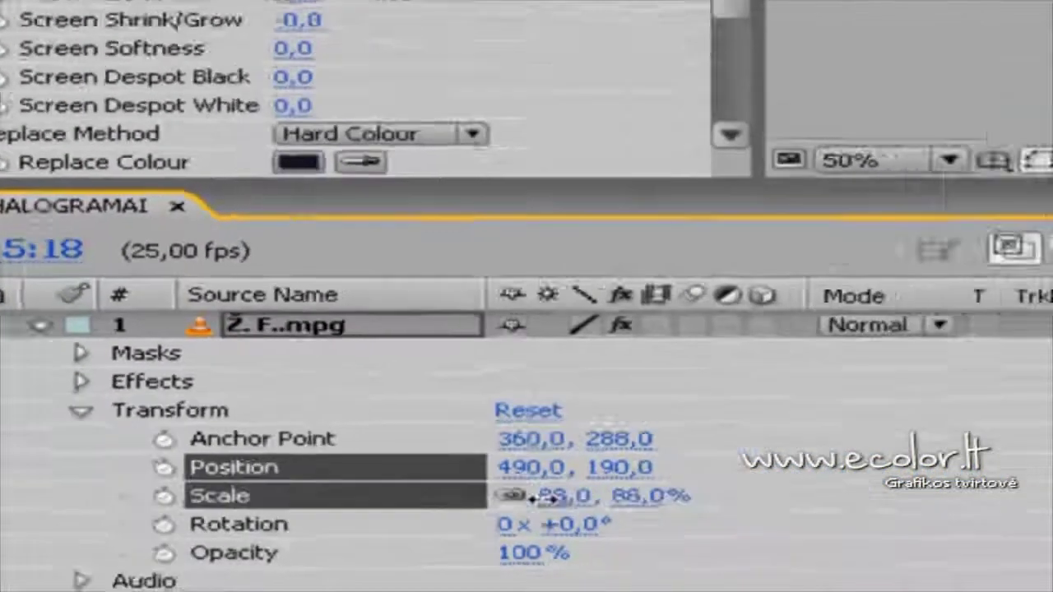
left_click_drag(543, 497, 427, 498)
key("slash")
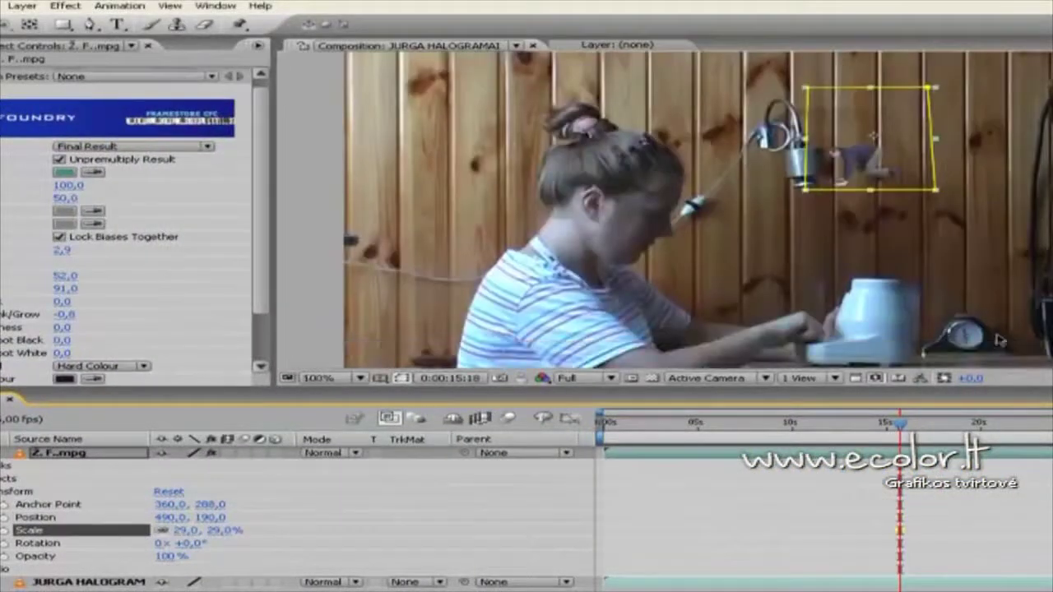
left_click_drag(912, 138, 917, 233)
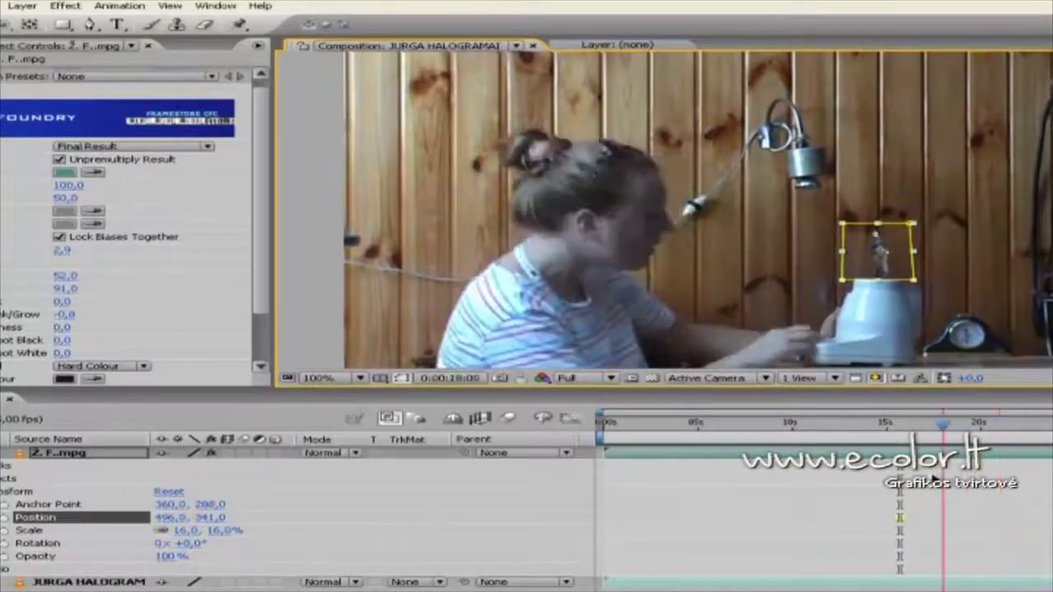
Slide the man layer in time to start at 0:00:03:24, and trim its in point to about 0:00:14:07.
left_click_drag(905, 487, 880, 500)
left_click(57, 453)
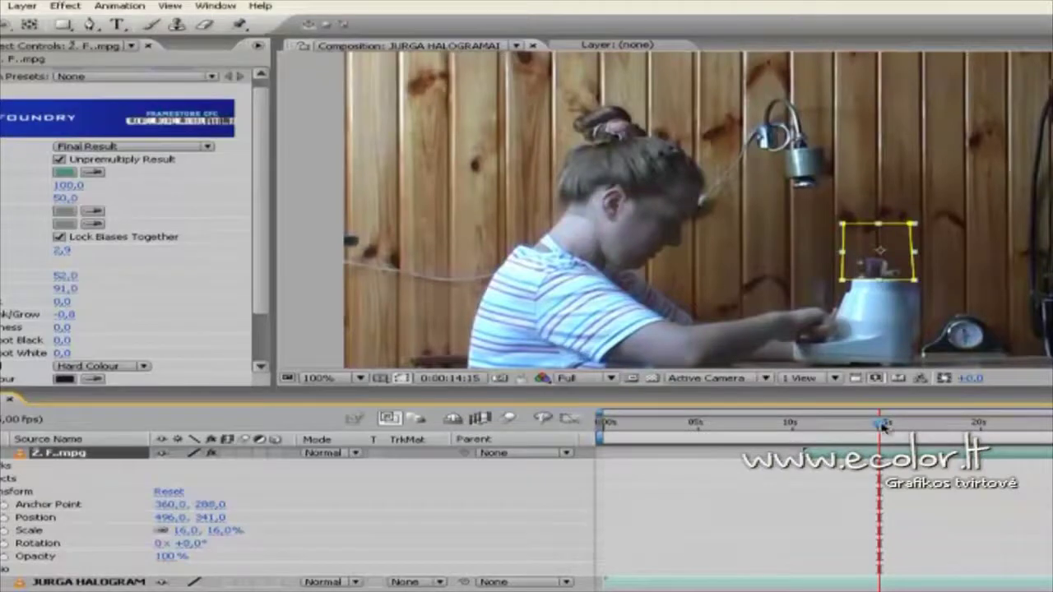
key("space")
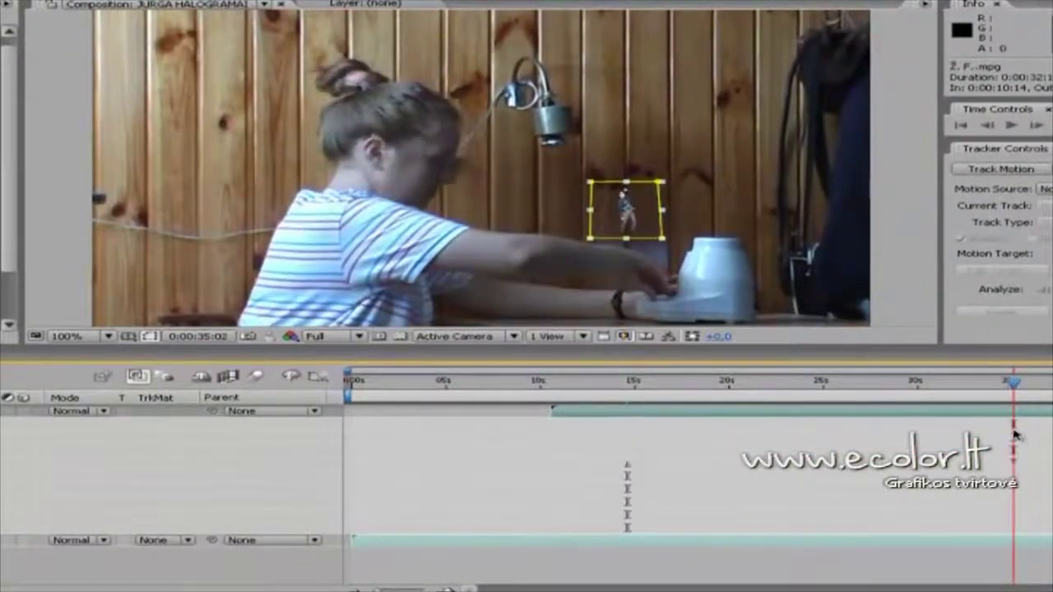
left_click_drag(977, 413, 841, 428)
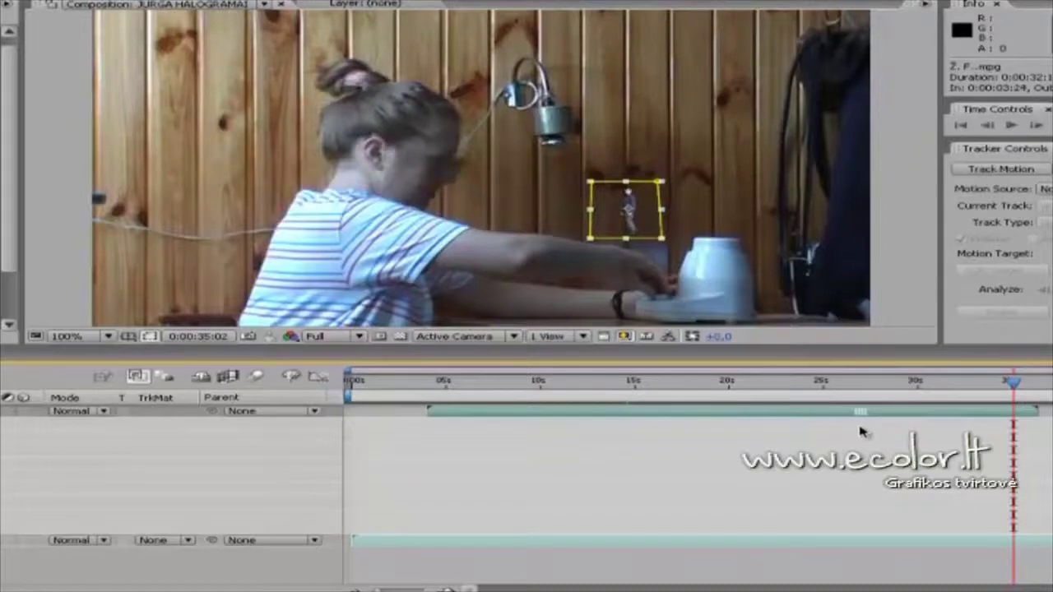
left_click_drag(1015, 380, 622, 444)
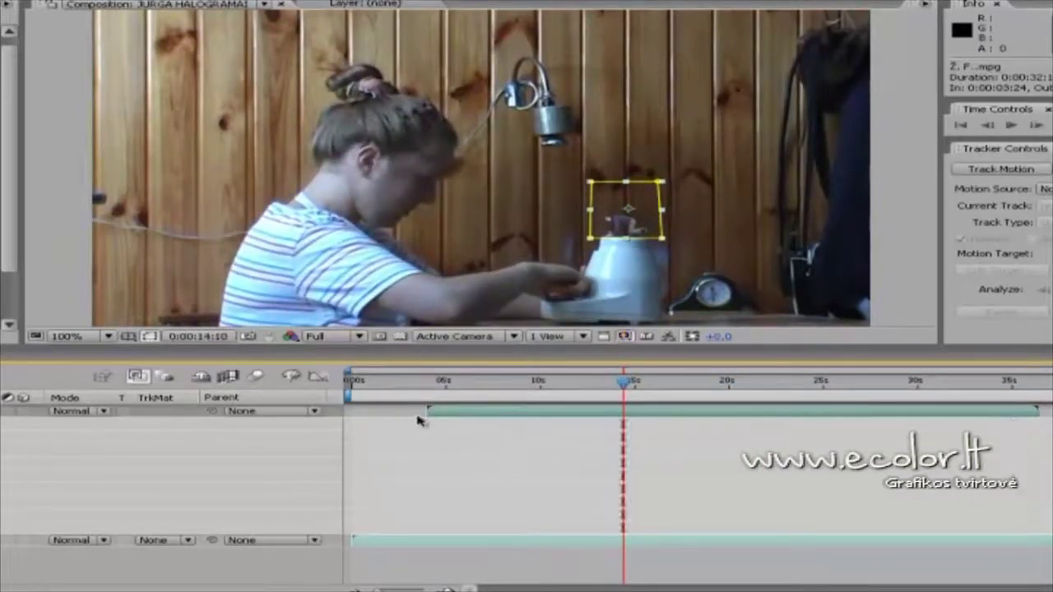
left_click_drag(435, 411, 613, 433)
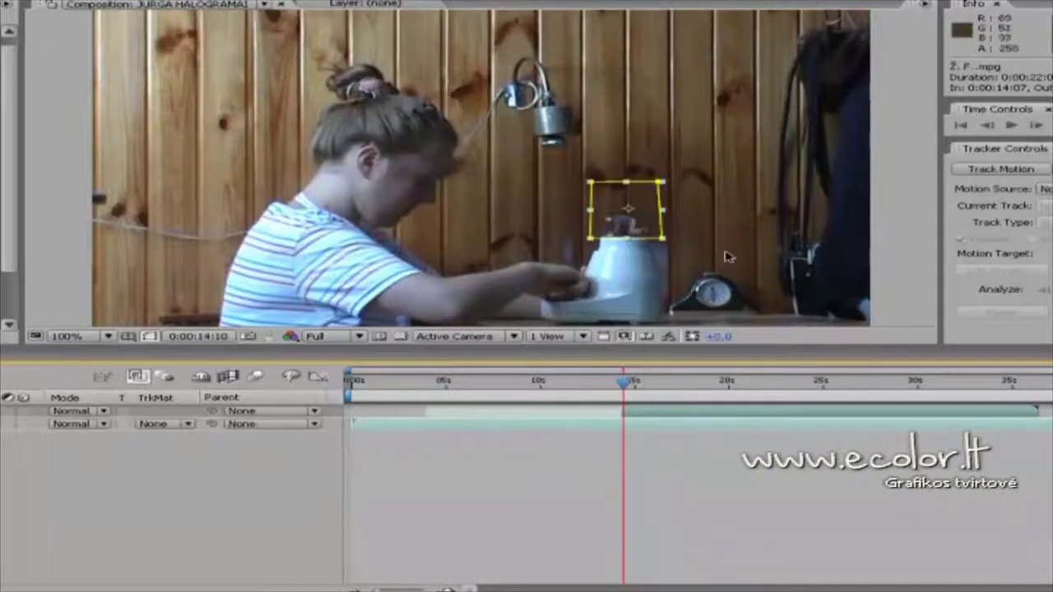
Near 0:00:29:13, start Track Motion on the JURGA HALOGRAMAI layer and place Track Point 1 on the white jar.
left_click(766, 386)
left_click_drag(769, 407, 952, 436)
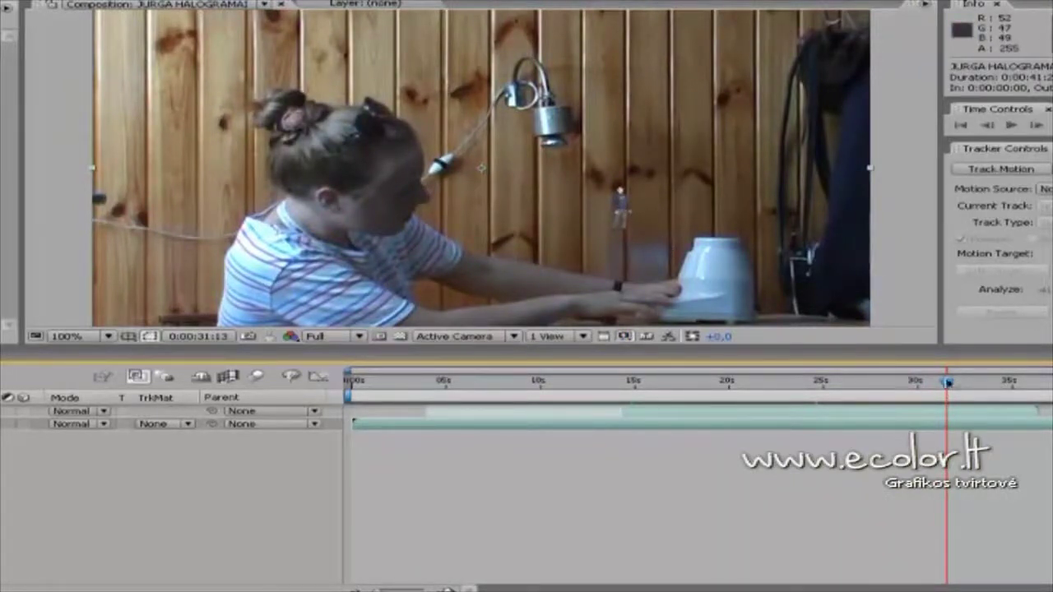
left_click_drag(949, 385, 912, 391)
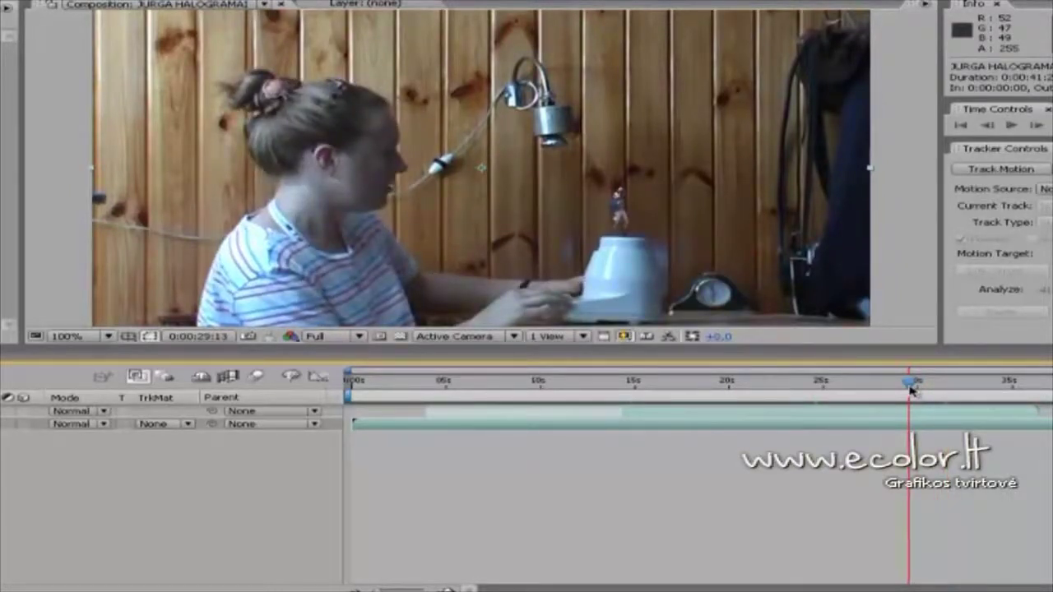
mouse_move(911, 391)
left_mouse_down()
mouse_move(889, 392)
mouse_move(908, 405)
left_mouse_up()
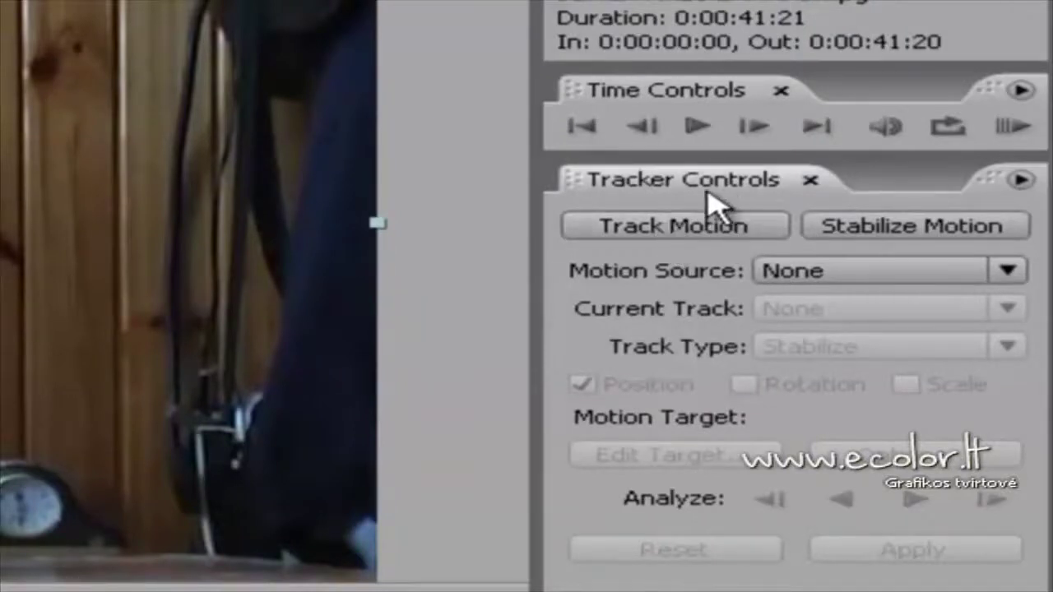
left_click(680, 227)
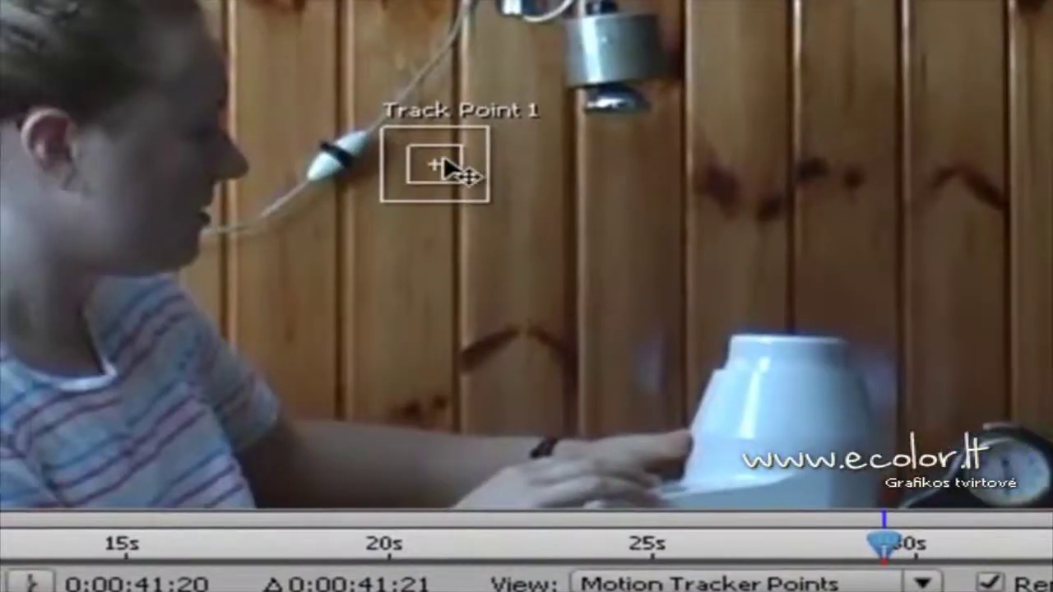
left_click_drag(455, 169, 817, 425)
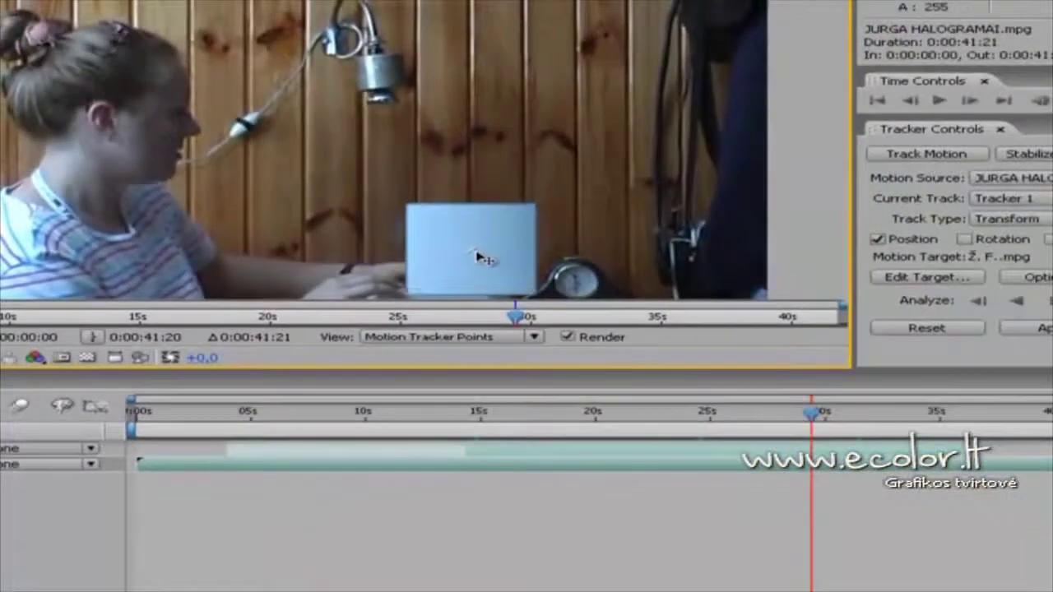
mouse_move(481, 257)
left_mouse_down()
mouse_move(484, 271)
mouse_move(476, 262)
left_mouse_up()
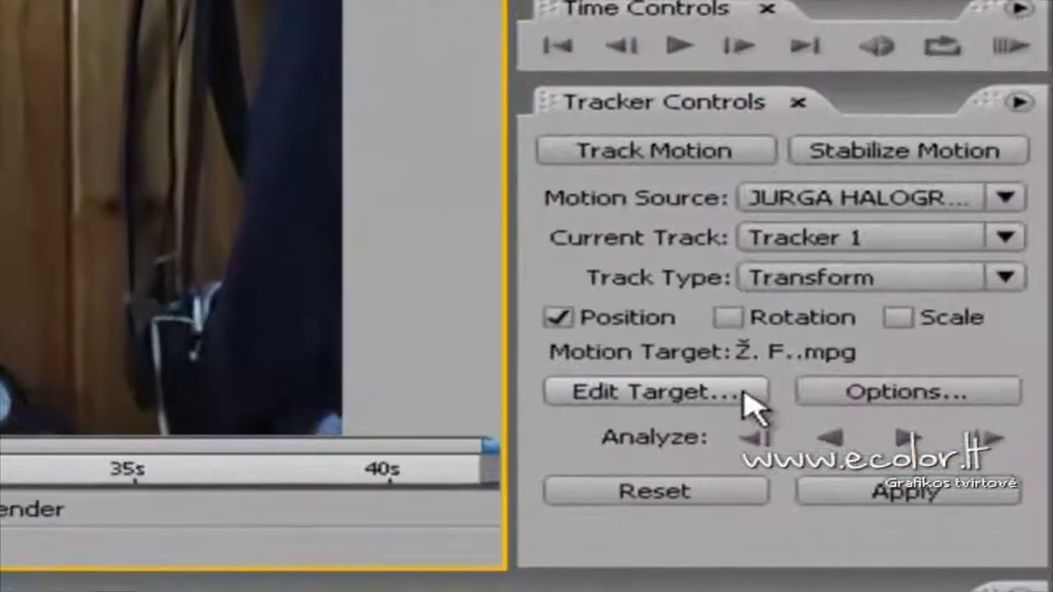
Analyze the jar's motion forward and stop the analysis at 0:00:33:04.
left_click(905, 438)
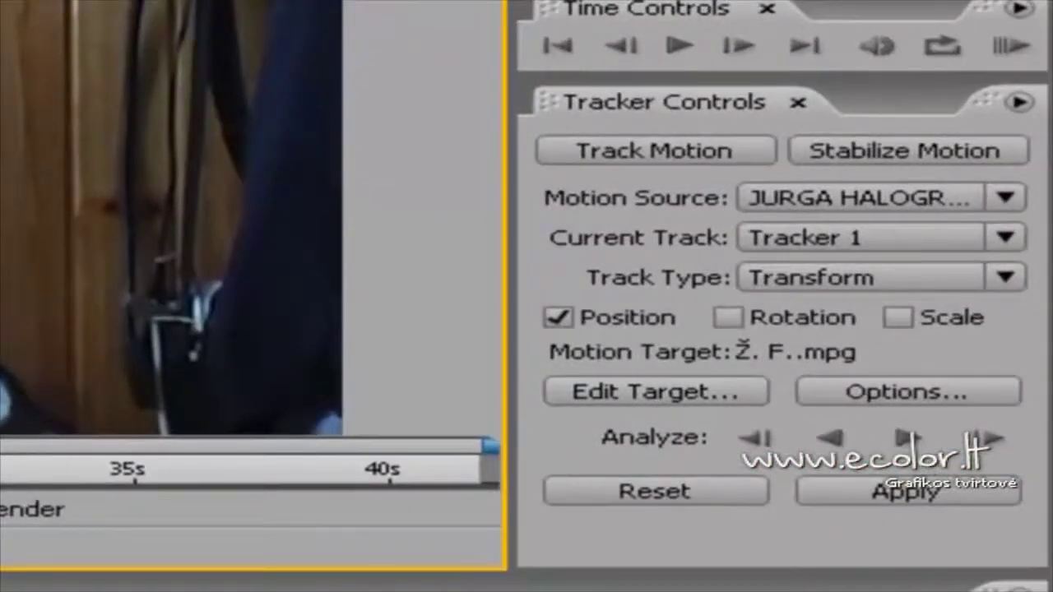
left_click(906, 439)
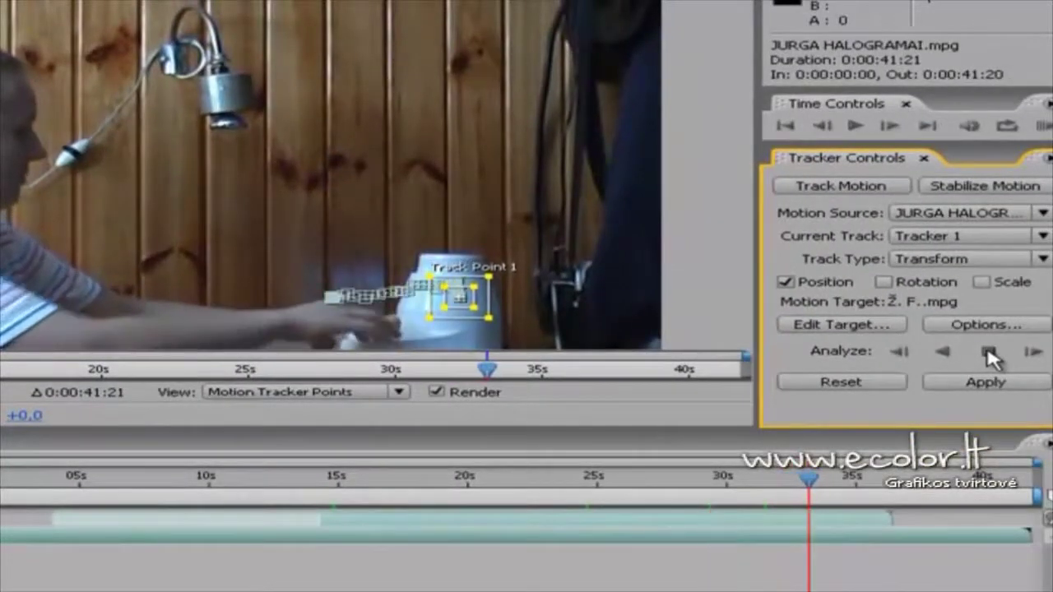
left_click(988, 352)
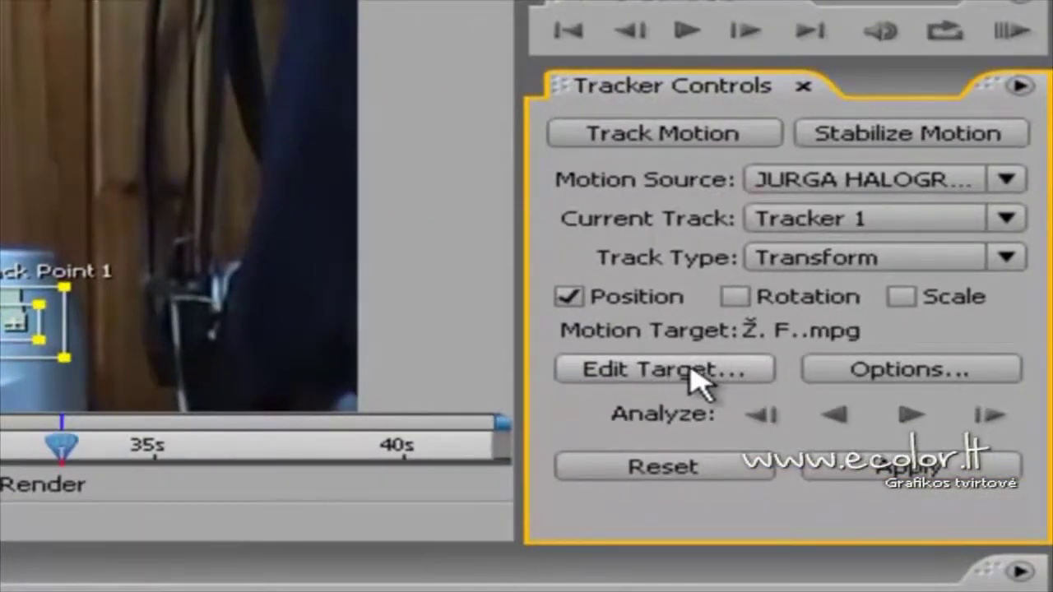
Check the tracker's motion target without changing it, and add a null object to the composition.
left_click(691, 370)
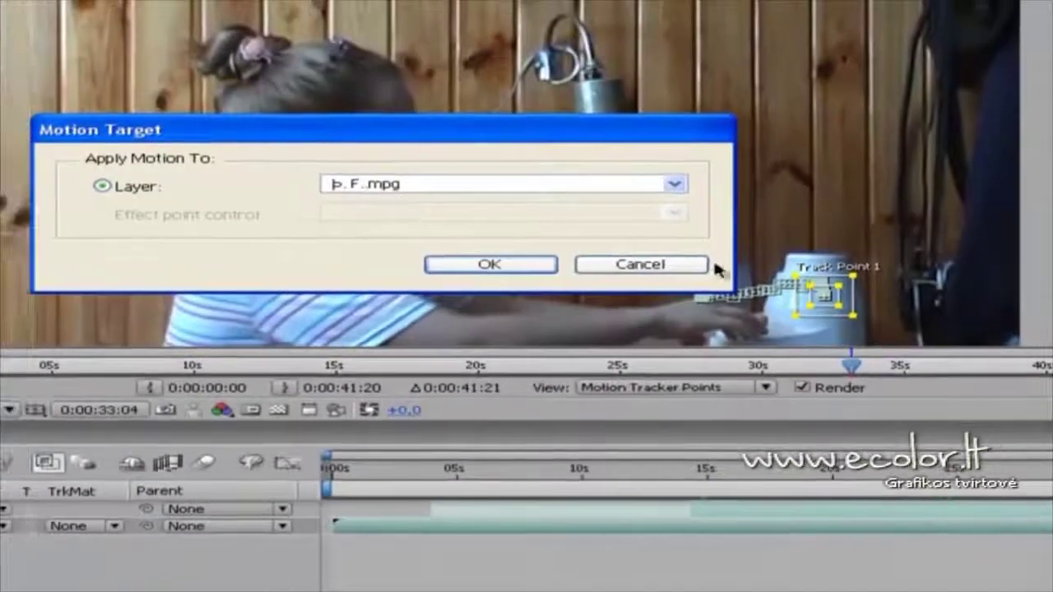
left_click(642, 265)
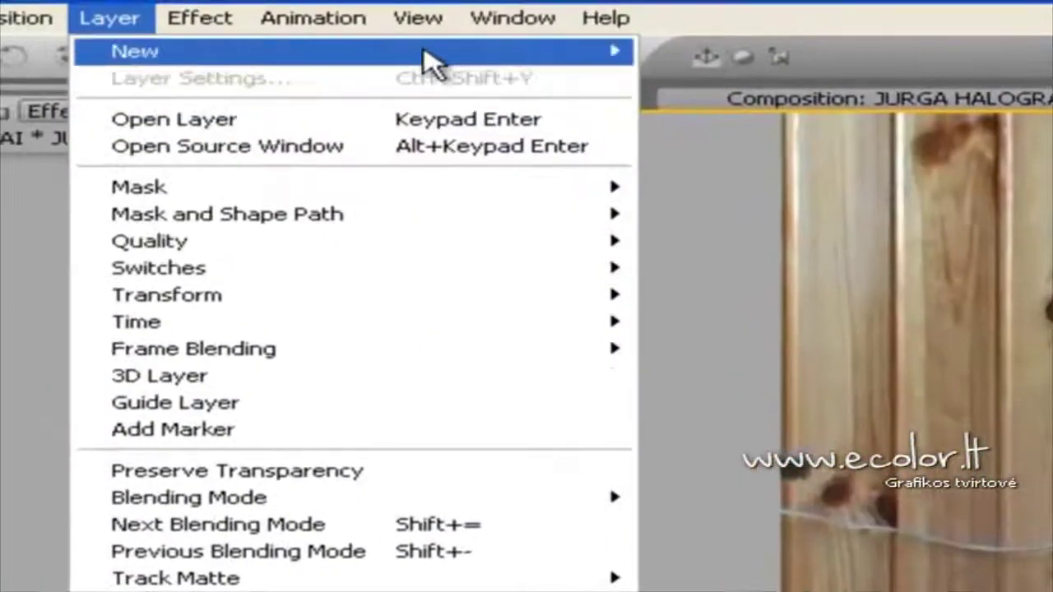
mouse_move(564, 51)
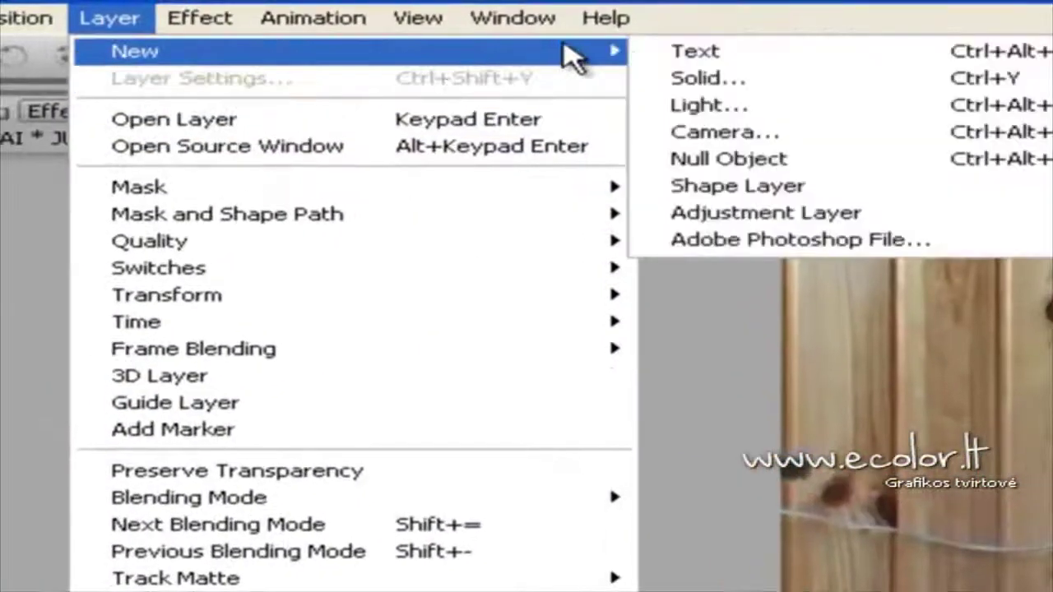
left_click(764, 163)
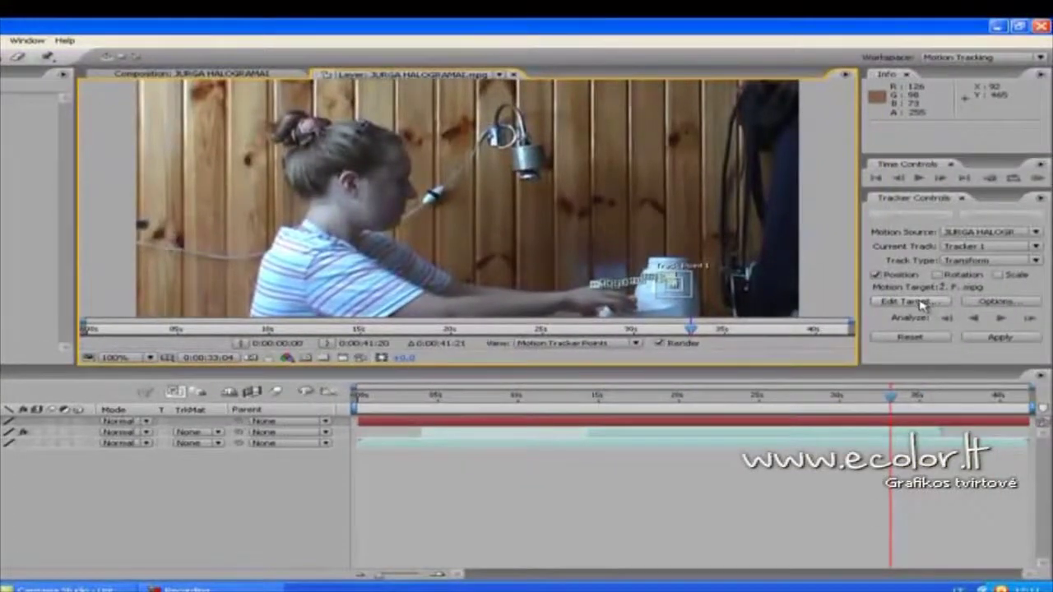
Set the tracker's motion target to the Null 1 layer and apply the tracking data in X and Y.
left_click(920, 304)
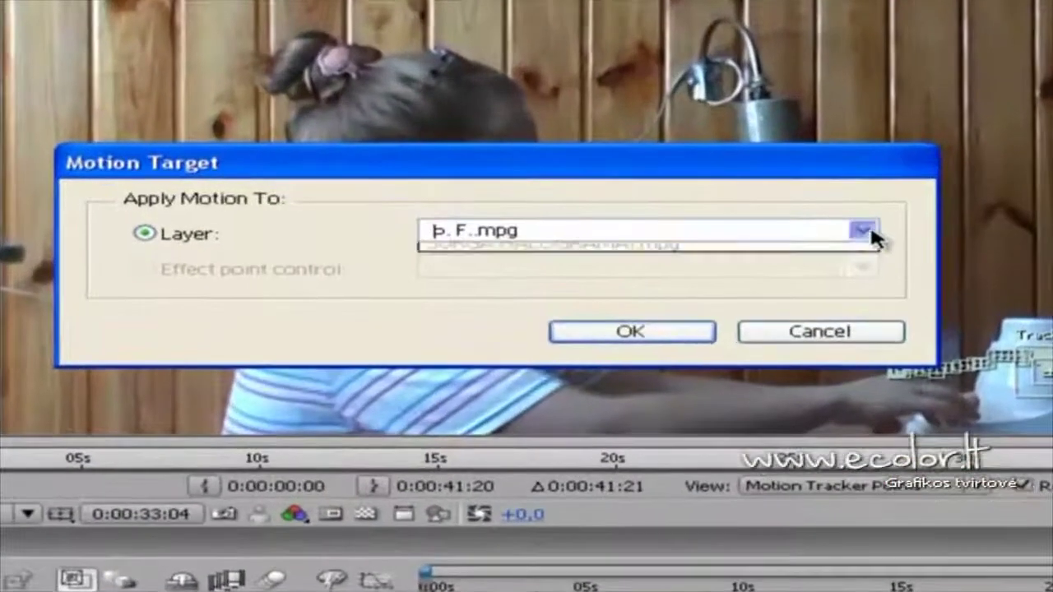
left_click(579, 211)
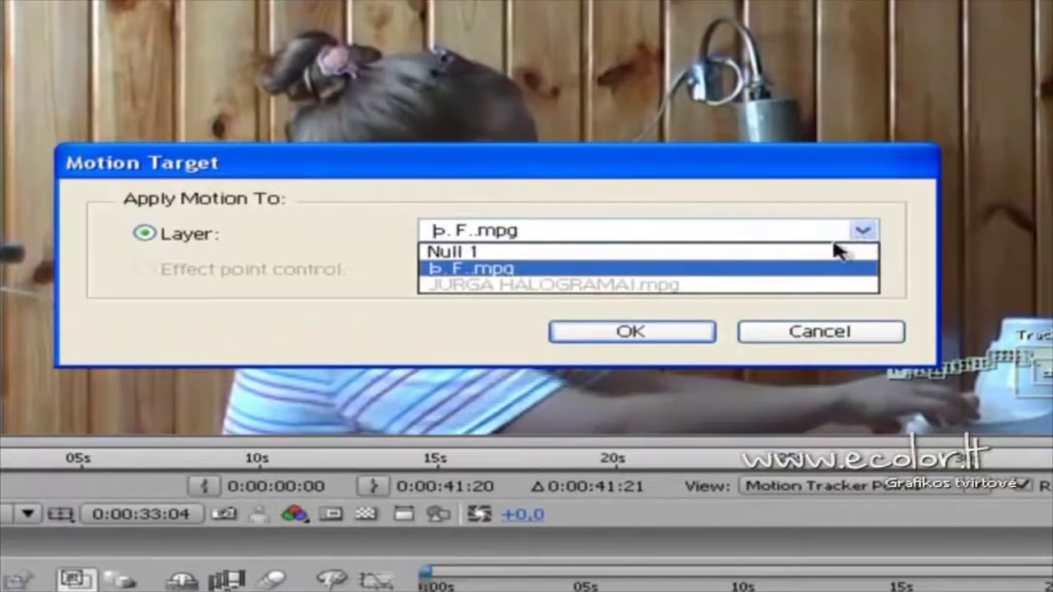
left_click(535, 251)
left_click(662, 335)
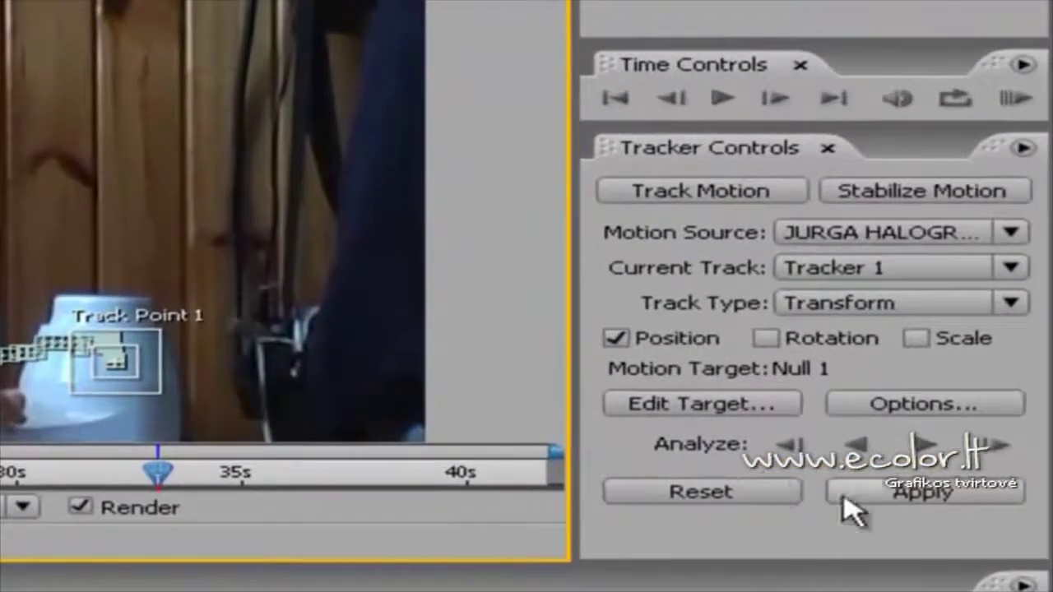
left_click(914, 494)
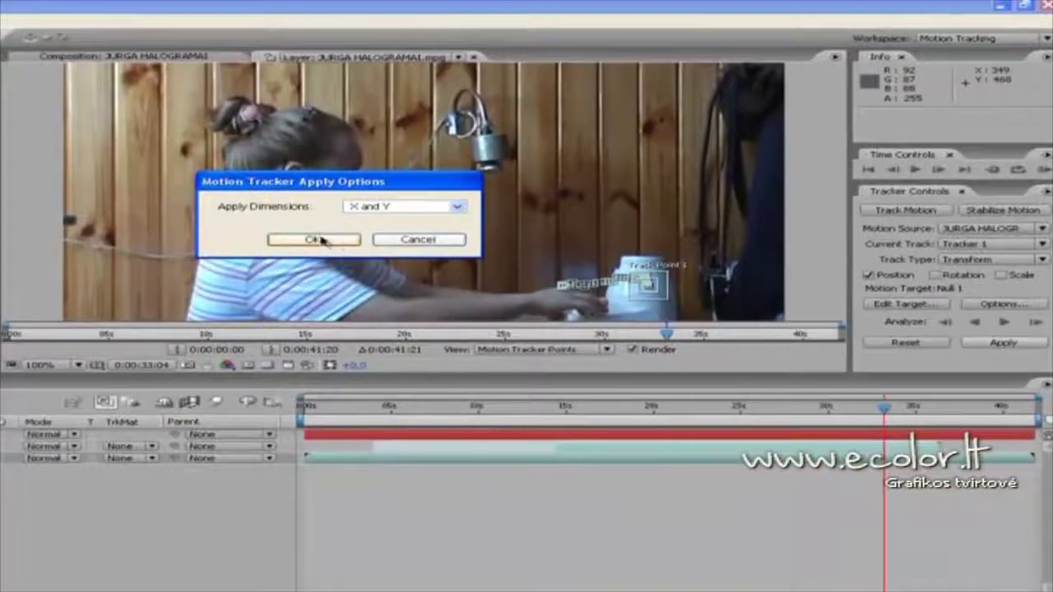
left_click(314, 240)
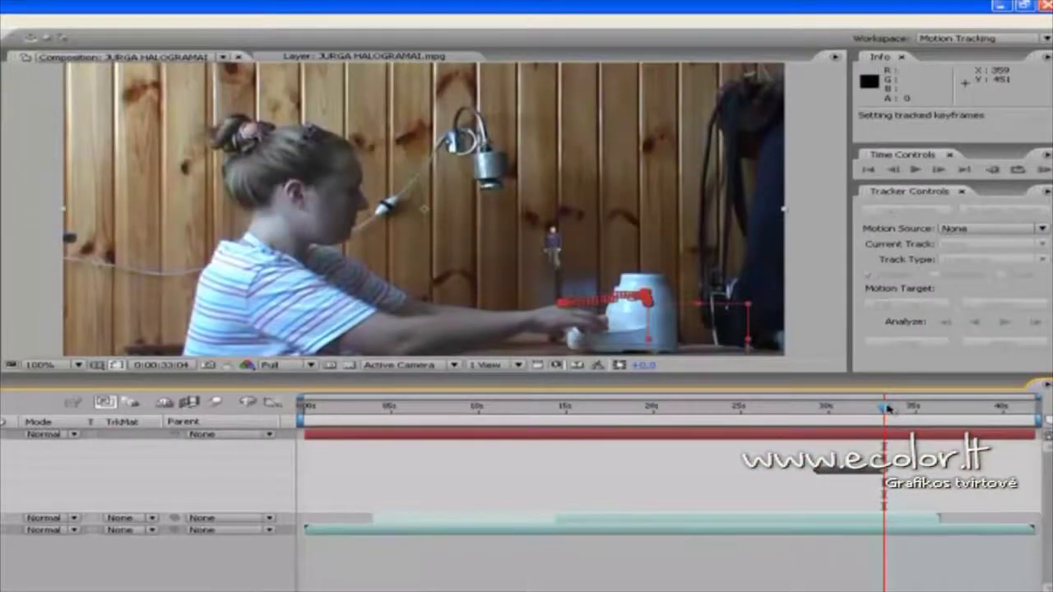
At 0:00:28:18, before the tracked movement, parent the man layer to Null 1 and scrub the timeline to check the link.
left_click_drag(889, 409, 806, 451)
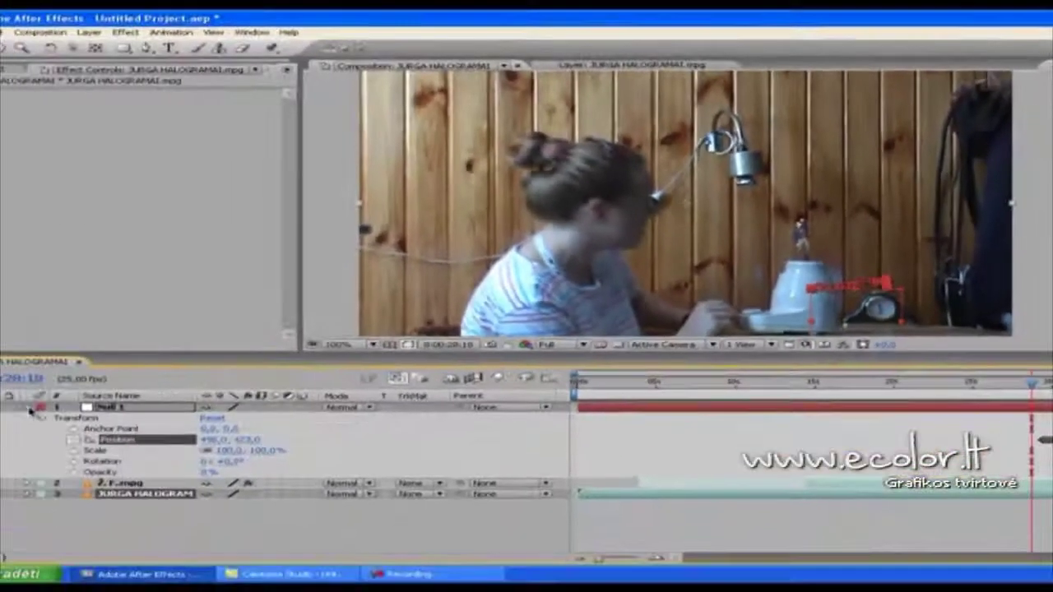
left_click(28, 409)
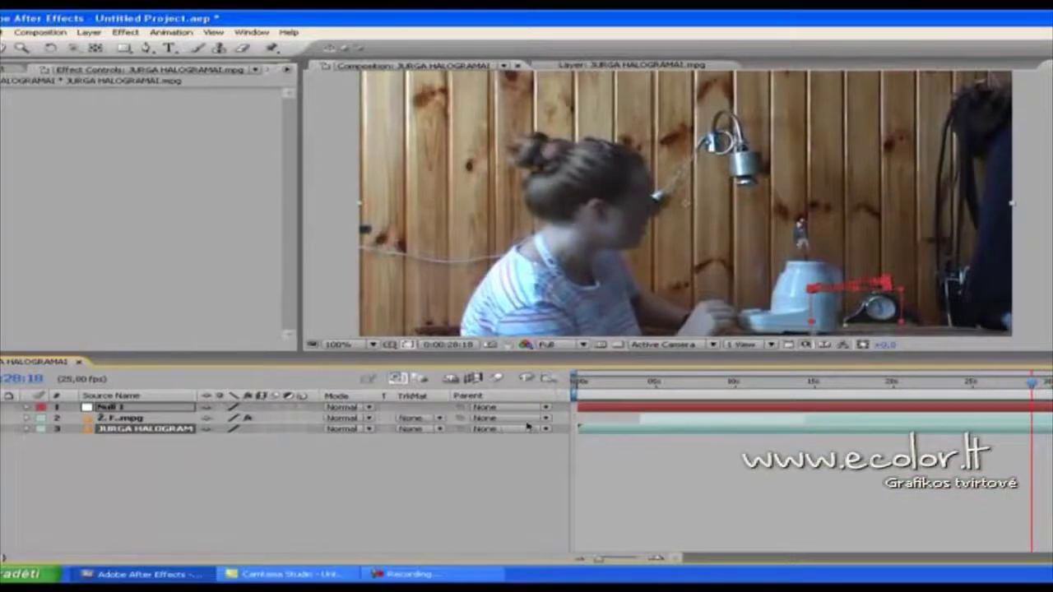
left_click(955, 420)
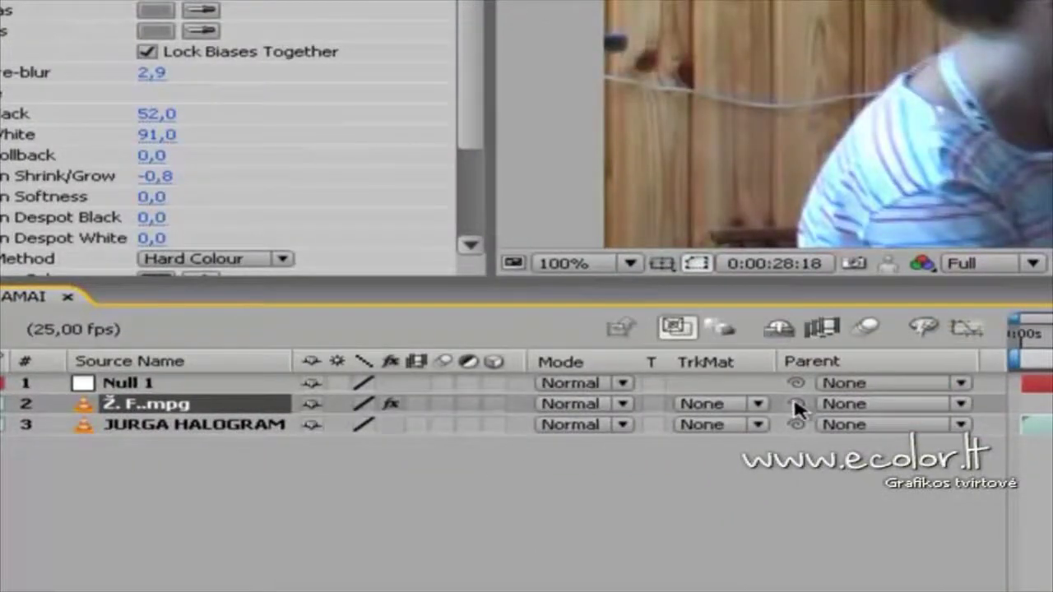
left_click_drag(794, 402, 165, 387)
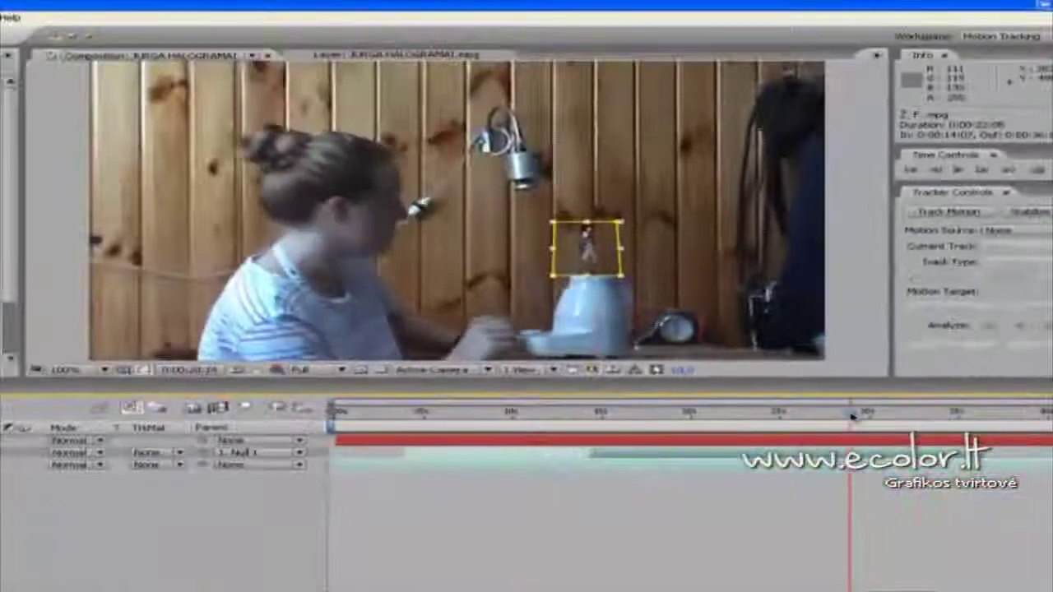
left_click_drag(864, 419, 848, 449)
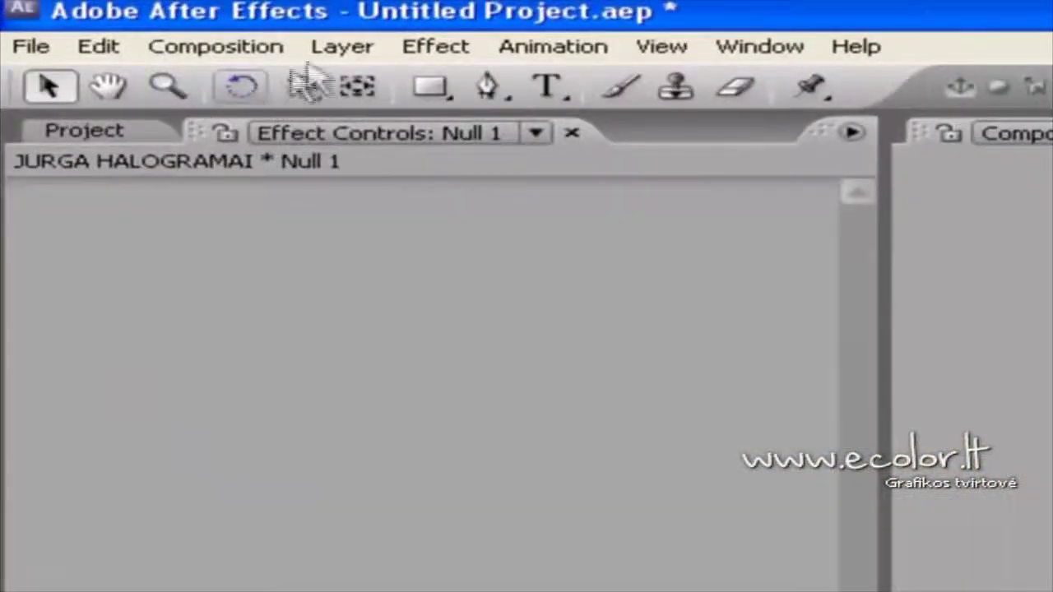
Add a white solid layer at 720 by 576 pixels to the composition.
left_click(358, 53)
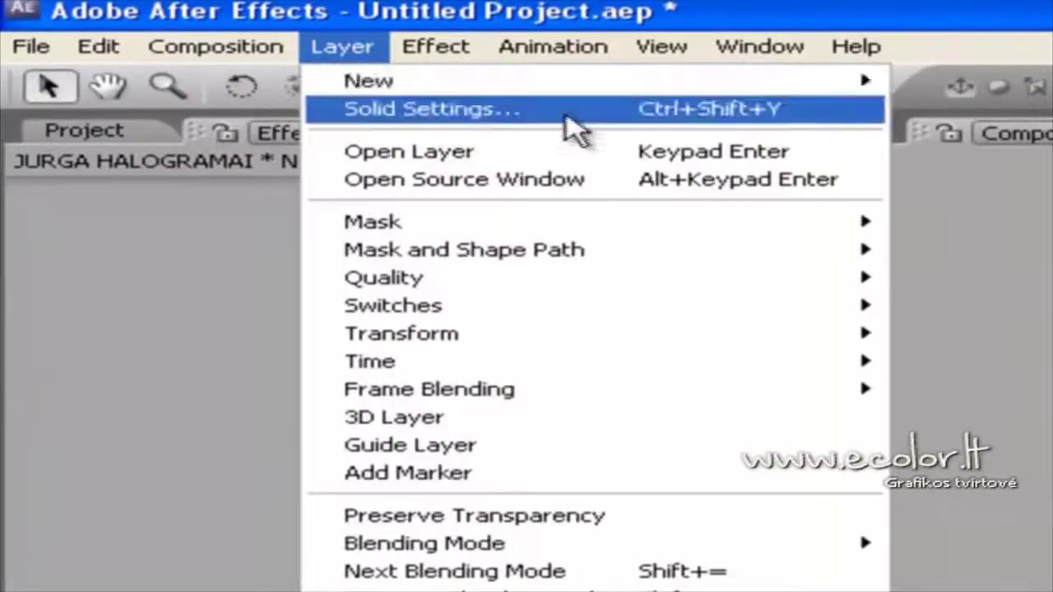
mouse_move(682, 83)
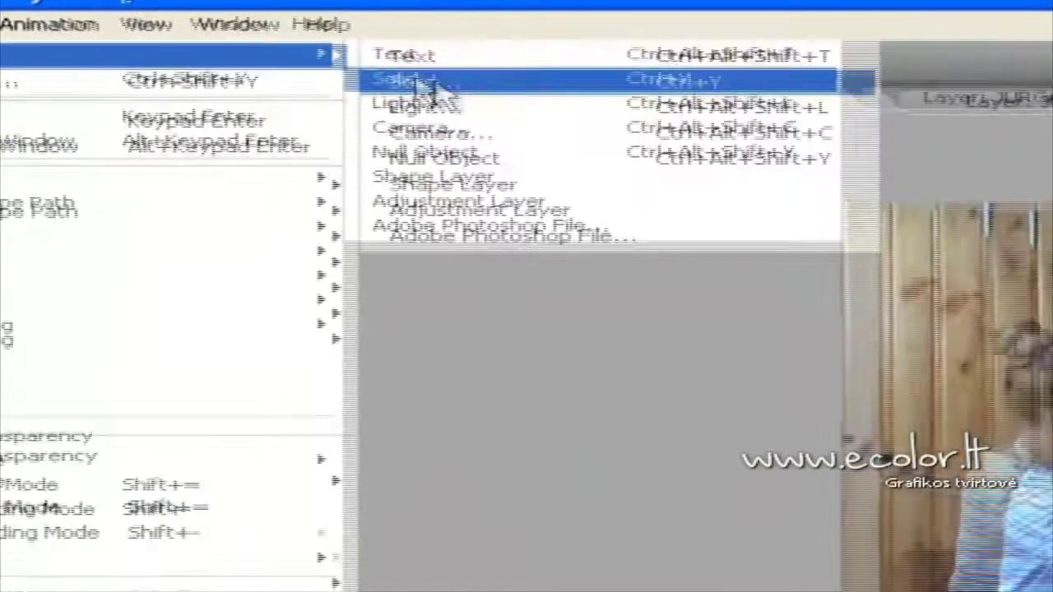
left_click(428, 83)
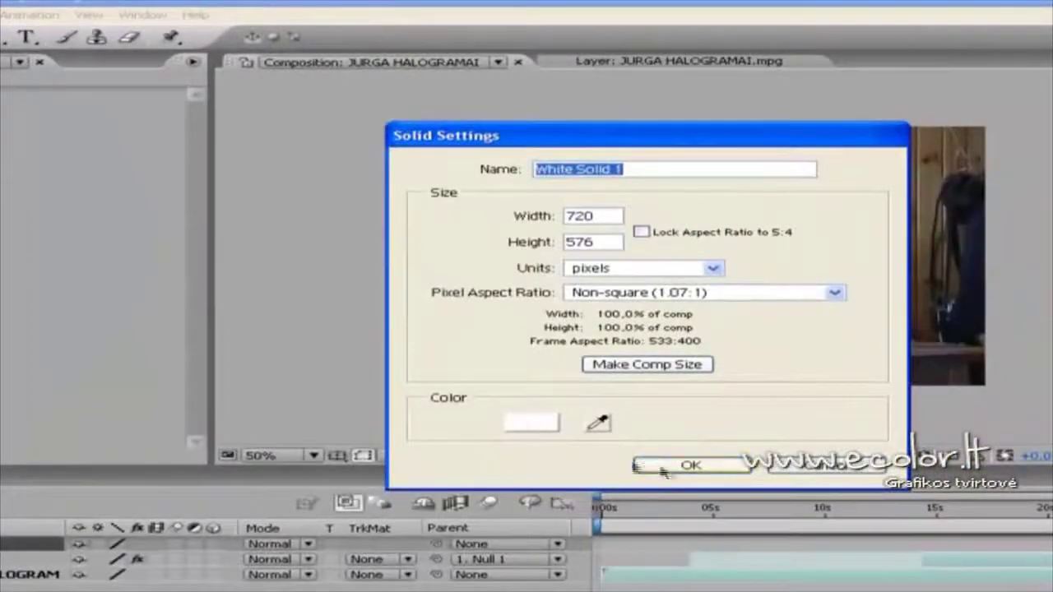
left_click(691, 465)
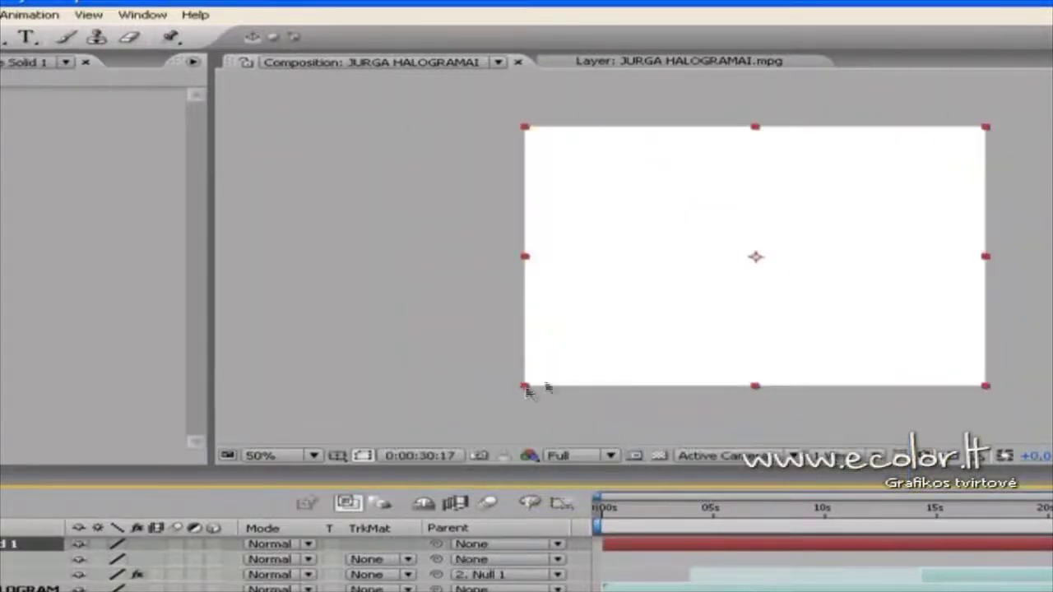
Scale the white solid down to a small rectangle and place it directly above the white jar.
left_click_drag(527, 389, 704, 327)
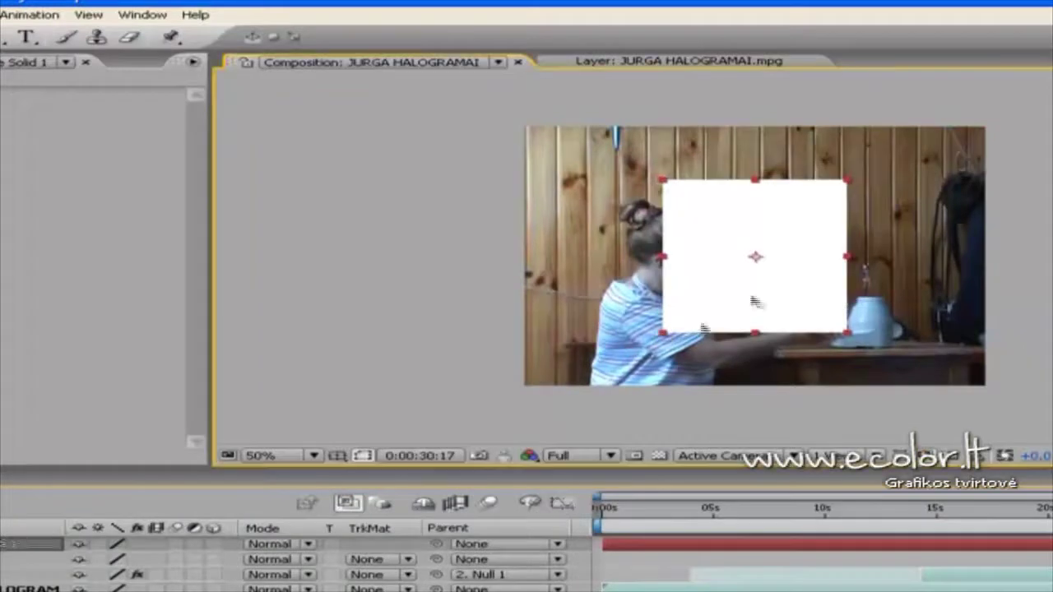
left_click_drag(762, 292, 889, 257)
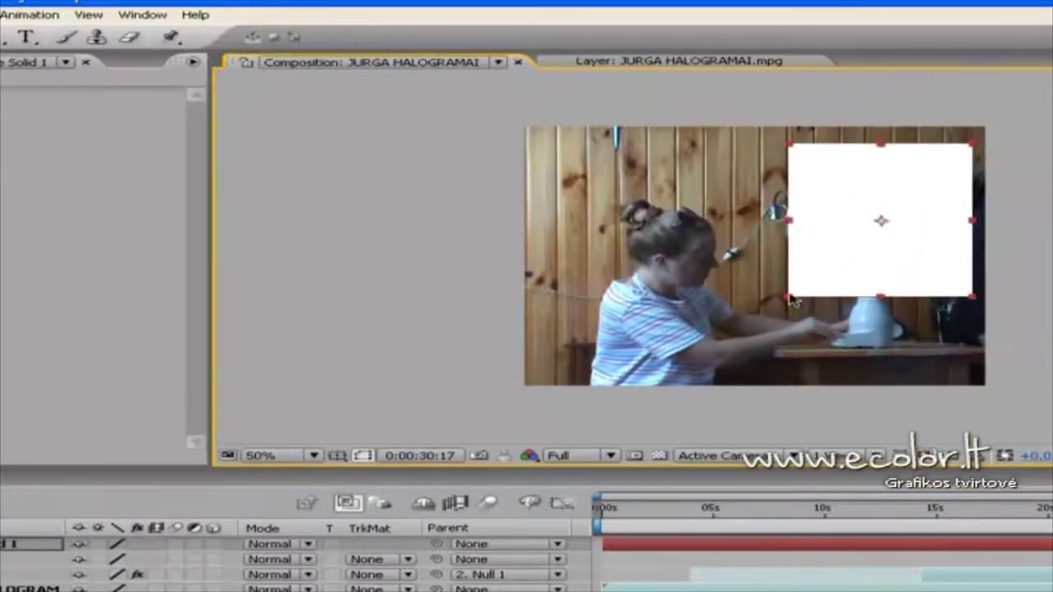
left_click_drag(789, 300, 826, 271)
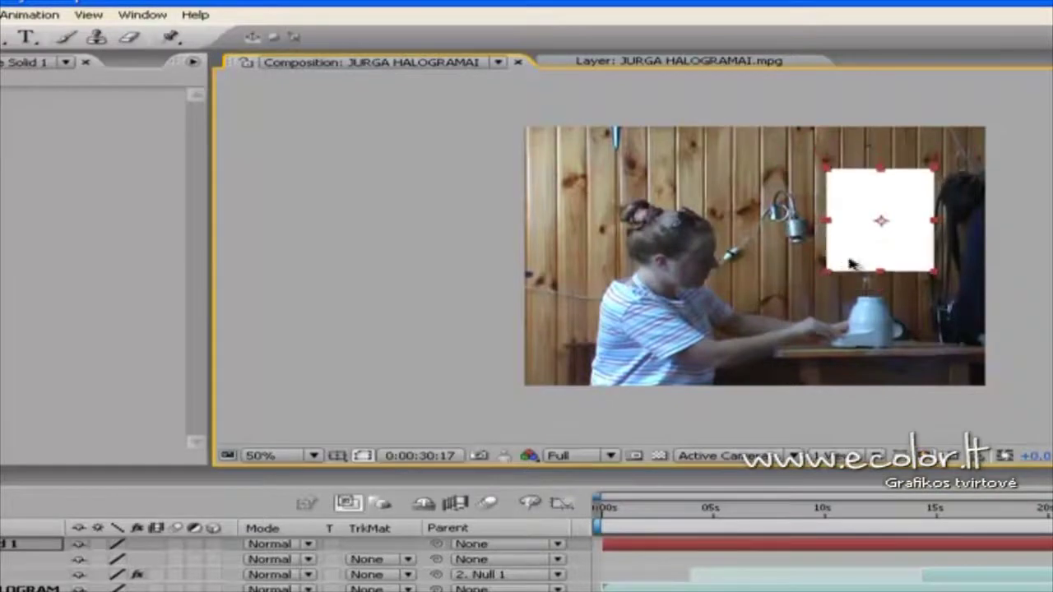
left_click_drag(875, 239, 872, 270)
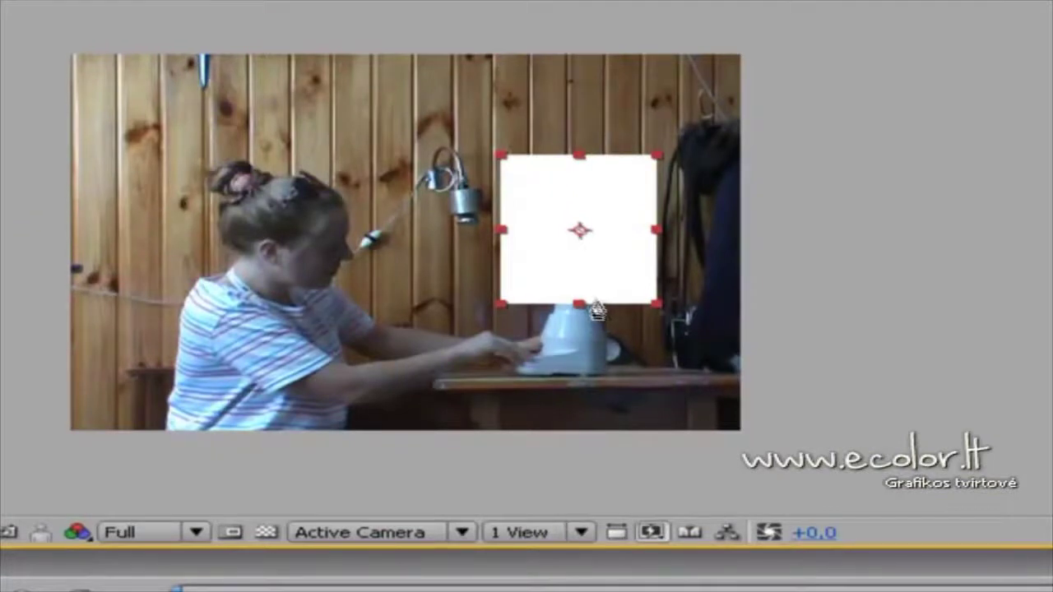
Draw a closed four-point mask on the solid, narrow at the jar's opening and widening upward like a light beam.
key("period")
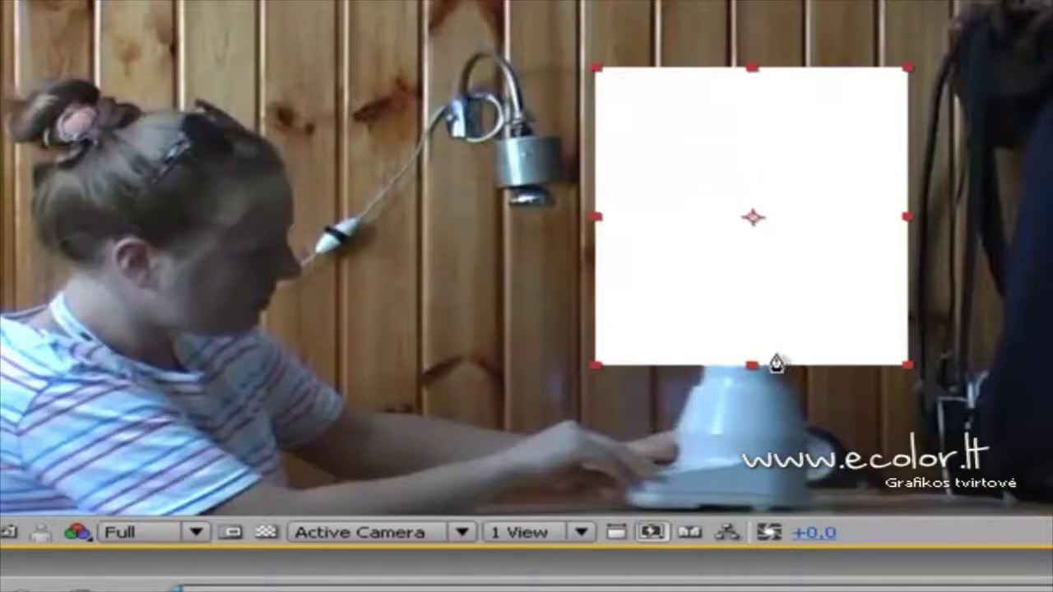
left_click(774, 353)
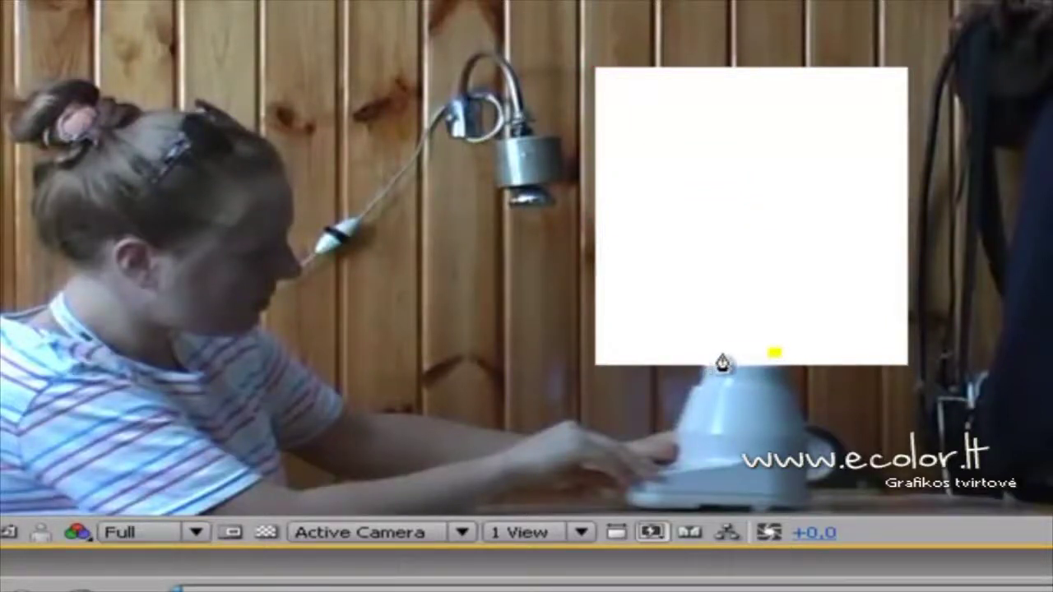
left_click(720, 353)
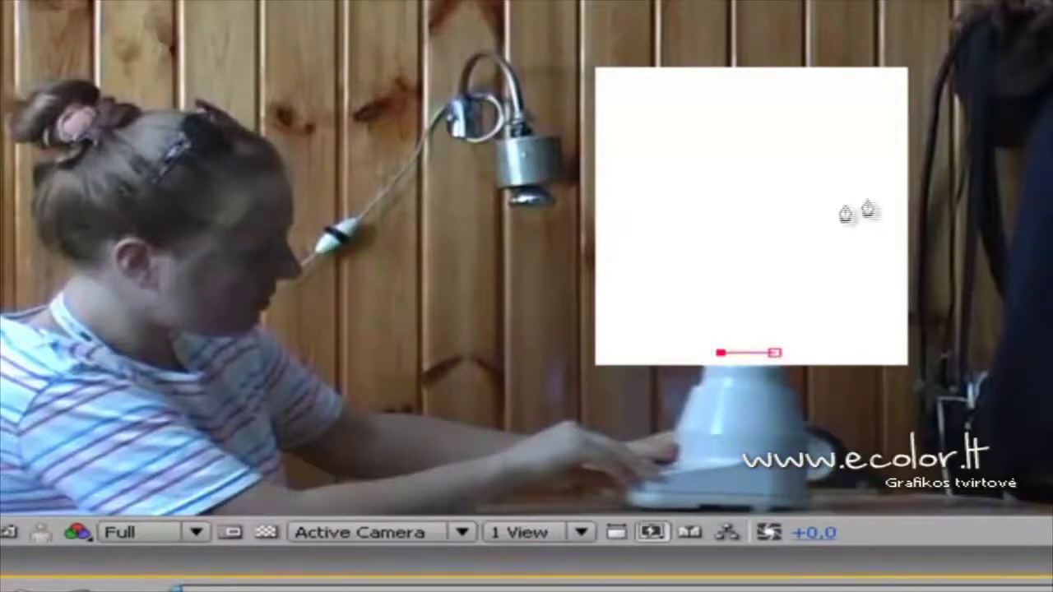
left_click(648, 110)
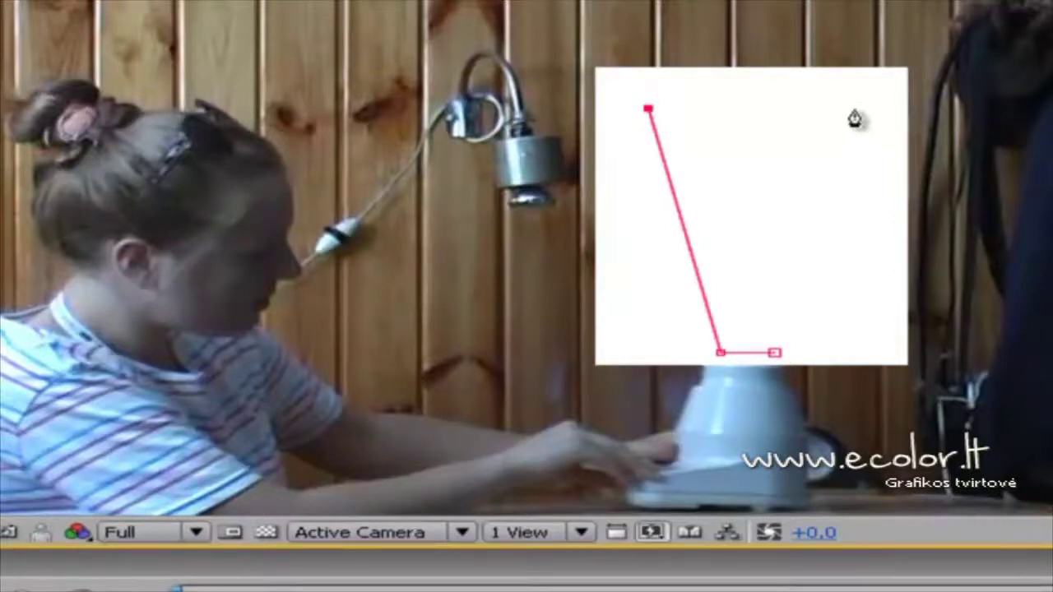
left_click(853, 110)
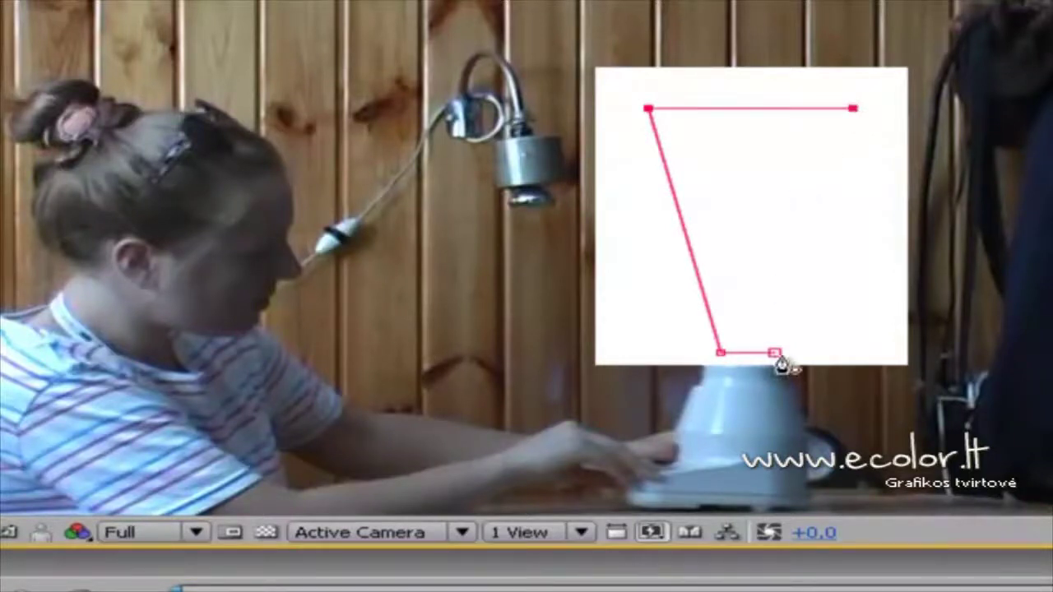
left_click(773, 353)
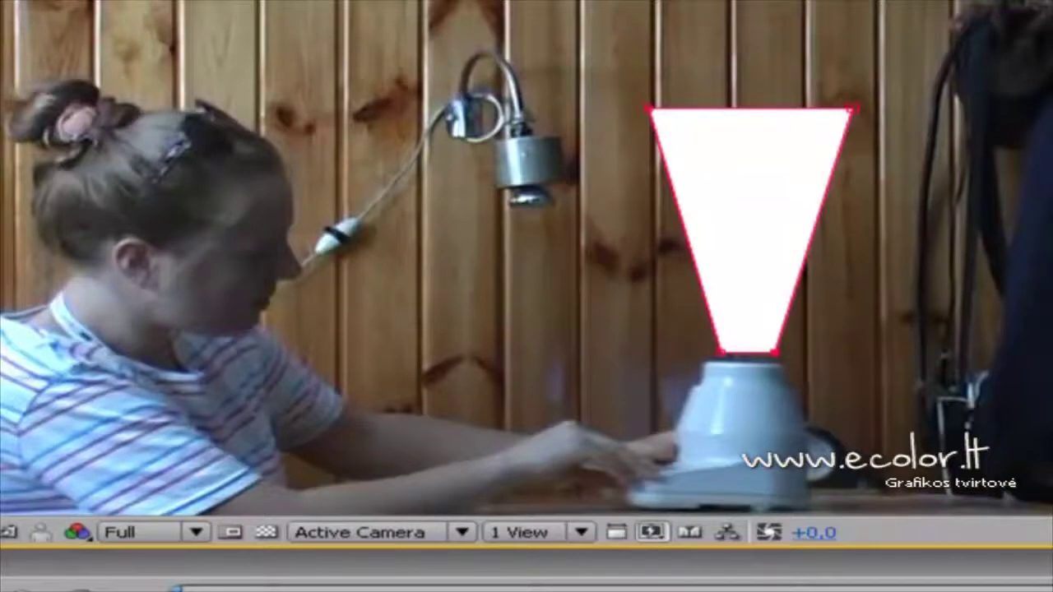
Set the white solid's blending mode to Add and, at the time the jar stands on the table, move the beam over its opening.
key("ctrl+t")
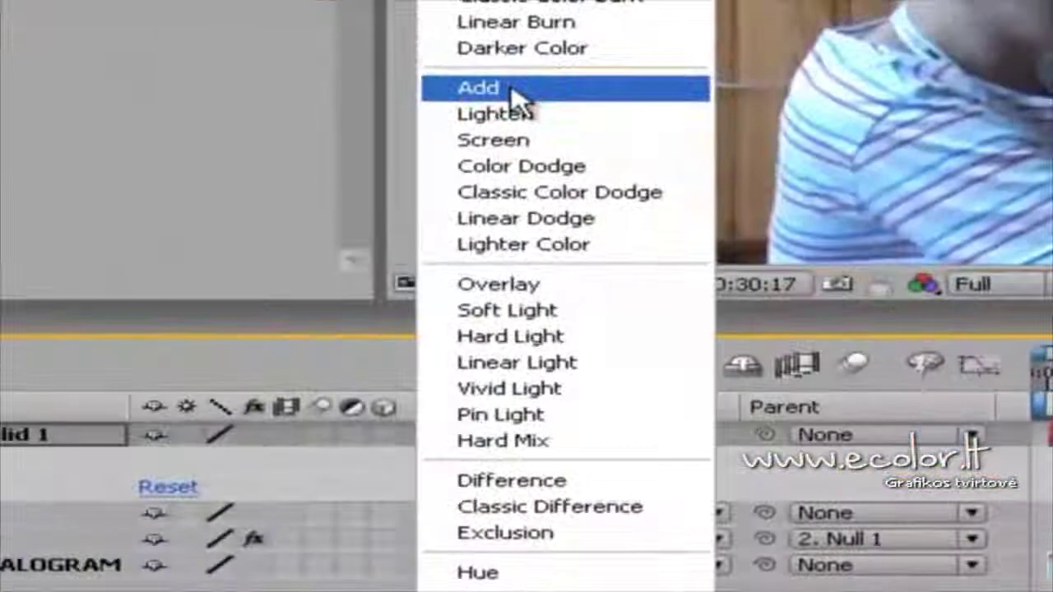
left_click(492, 92)
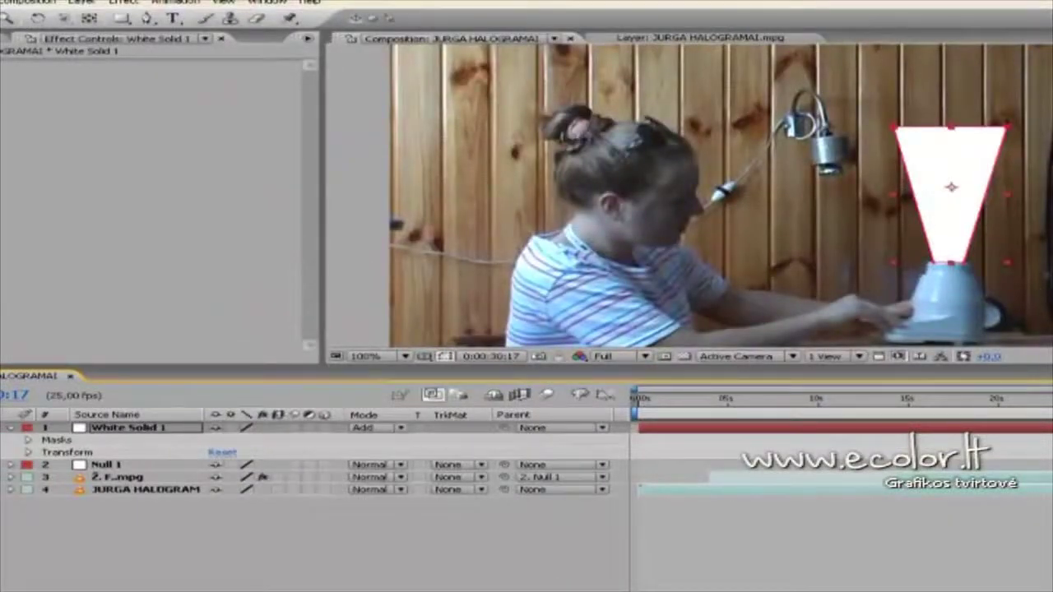
left_click(926, 399)
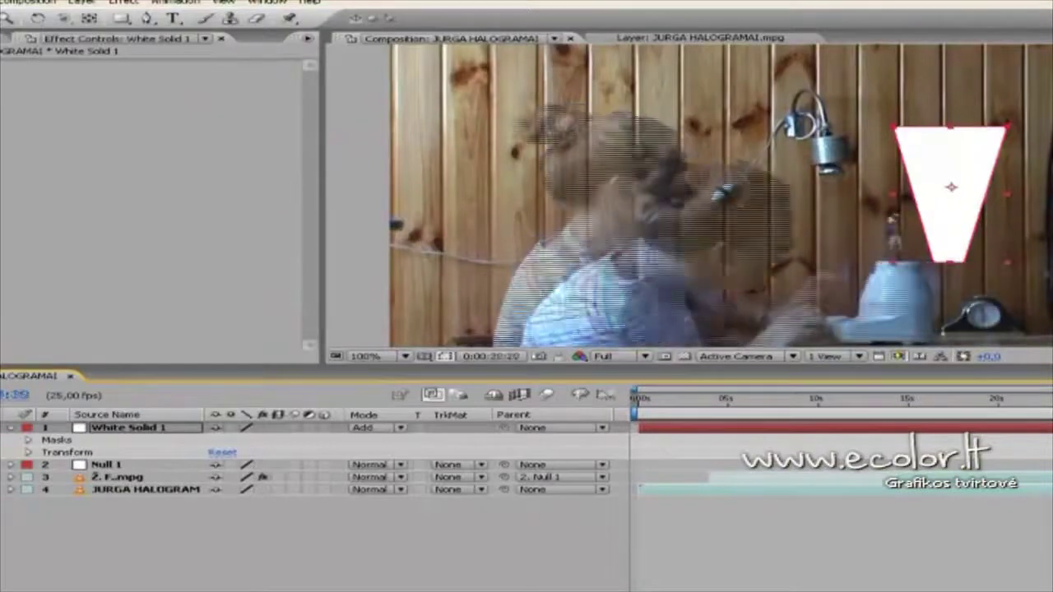
left_click_drag(926, 398, 844, 398)
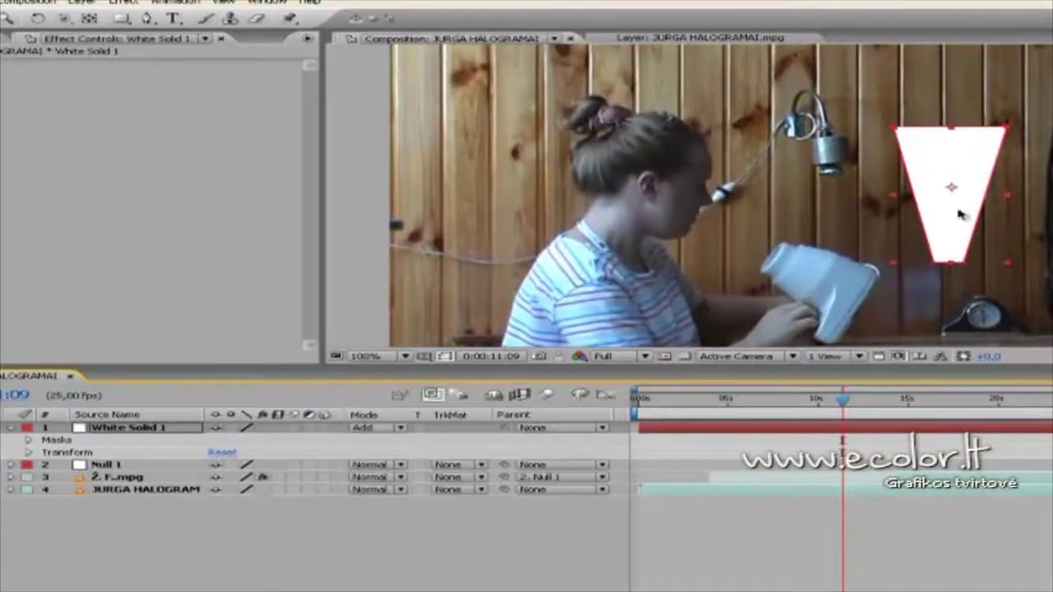
left_click_drag(841, 402, 920, 401)
left_click_drag(959, 204, 909, 212)
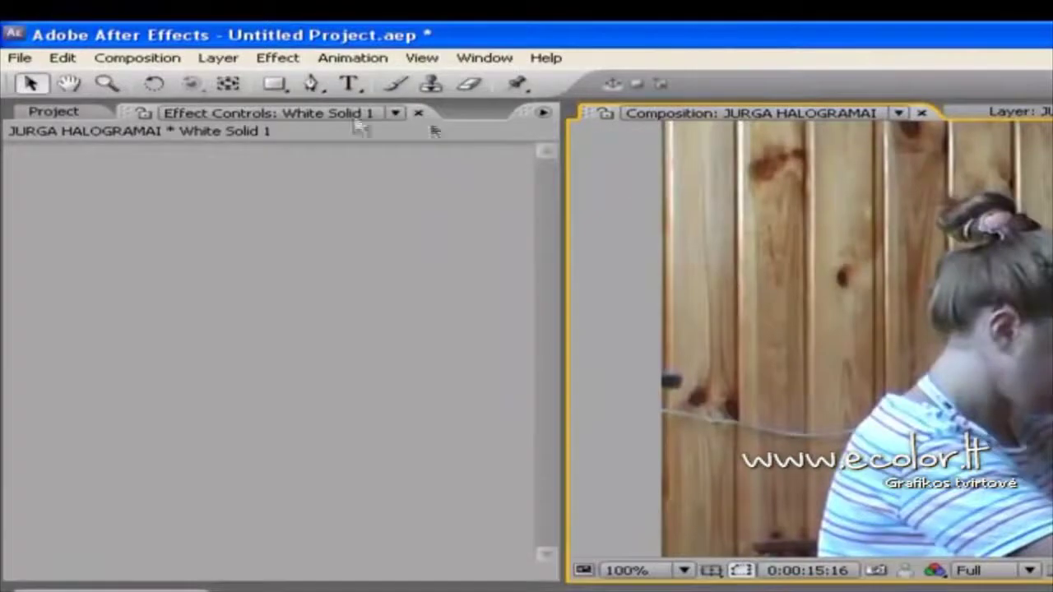
Apply CC Toner to the white solid, with turquoise midtones and highlights set to 1EC7C5.
left_click(284, 62)
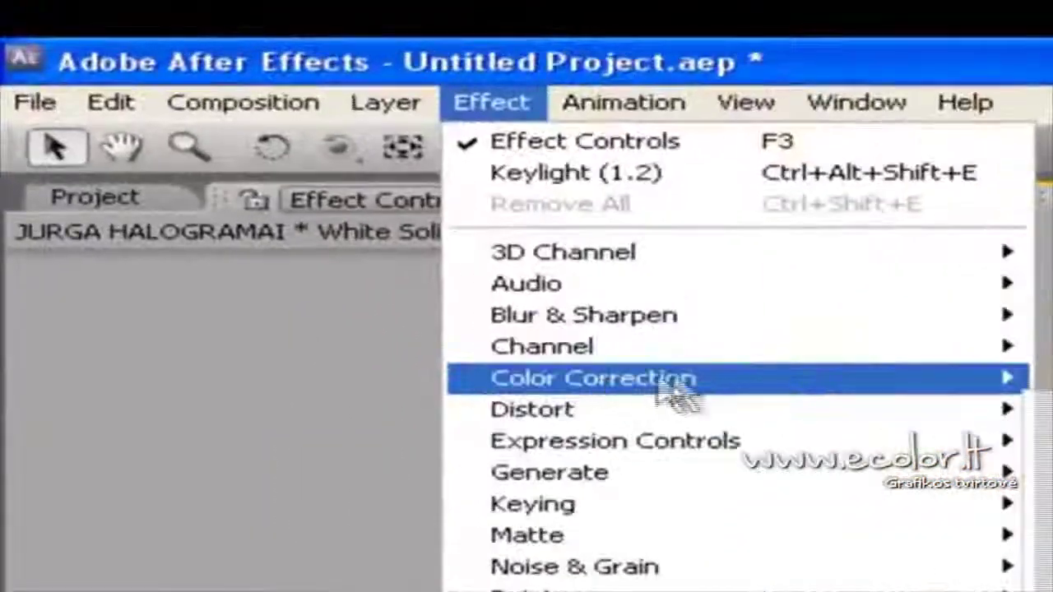
mouse_move(511, 216)
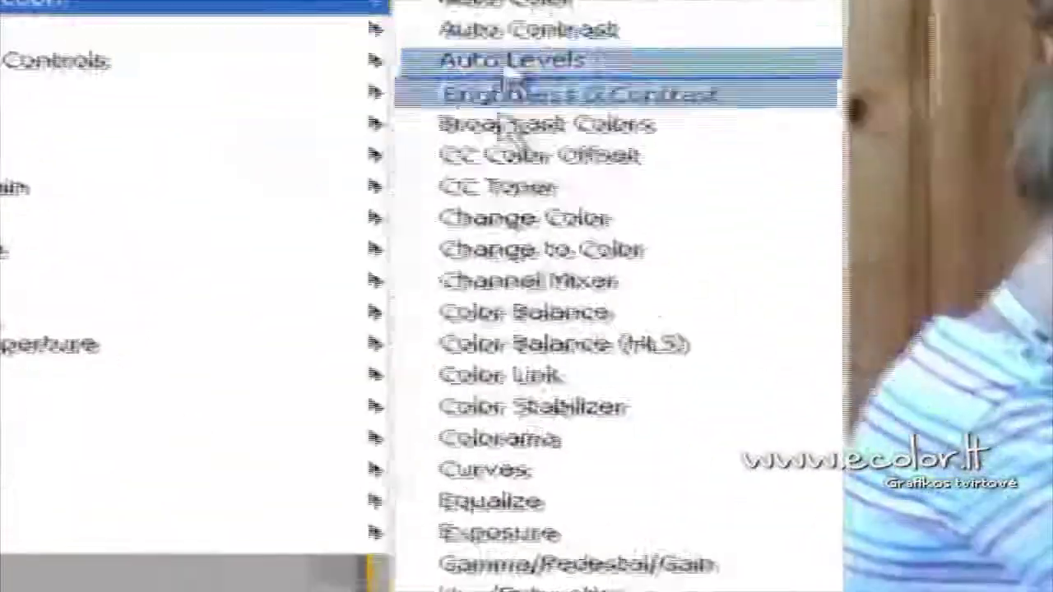
left_click(872, 402)
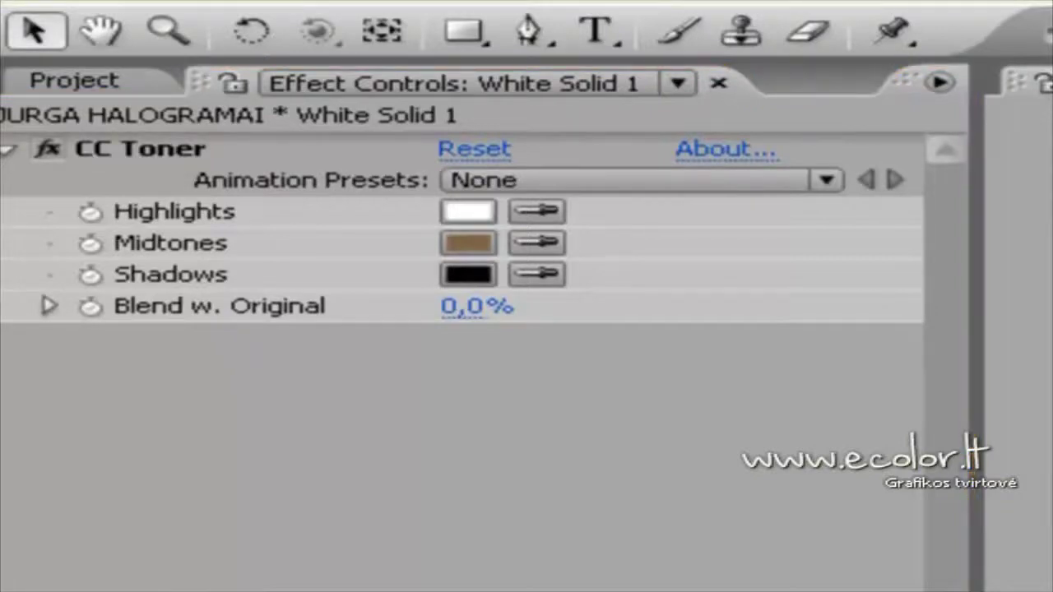
left_click(468, 216)
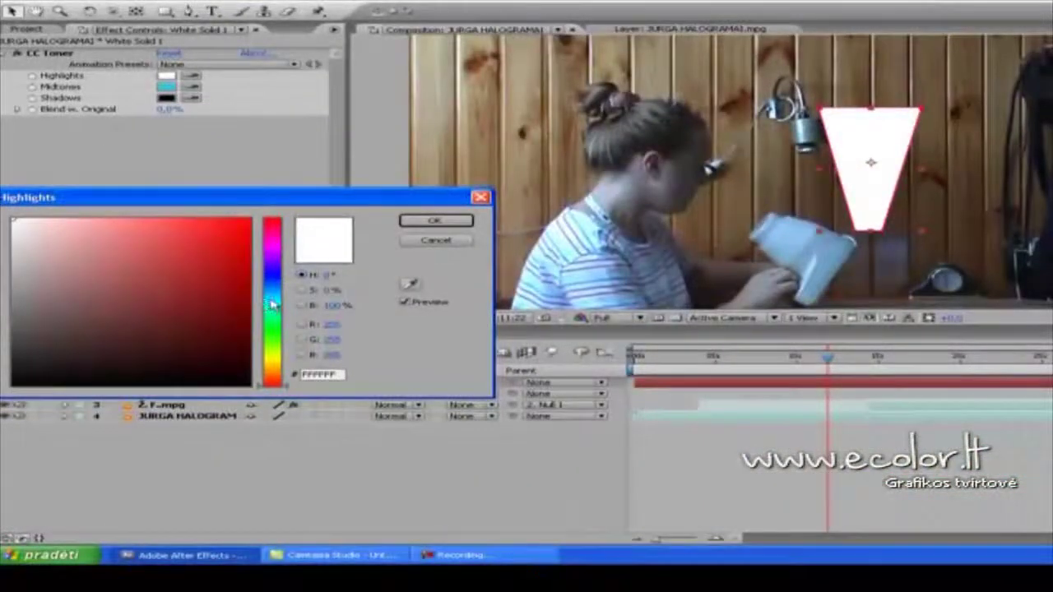
left_click(272, 304)
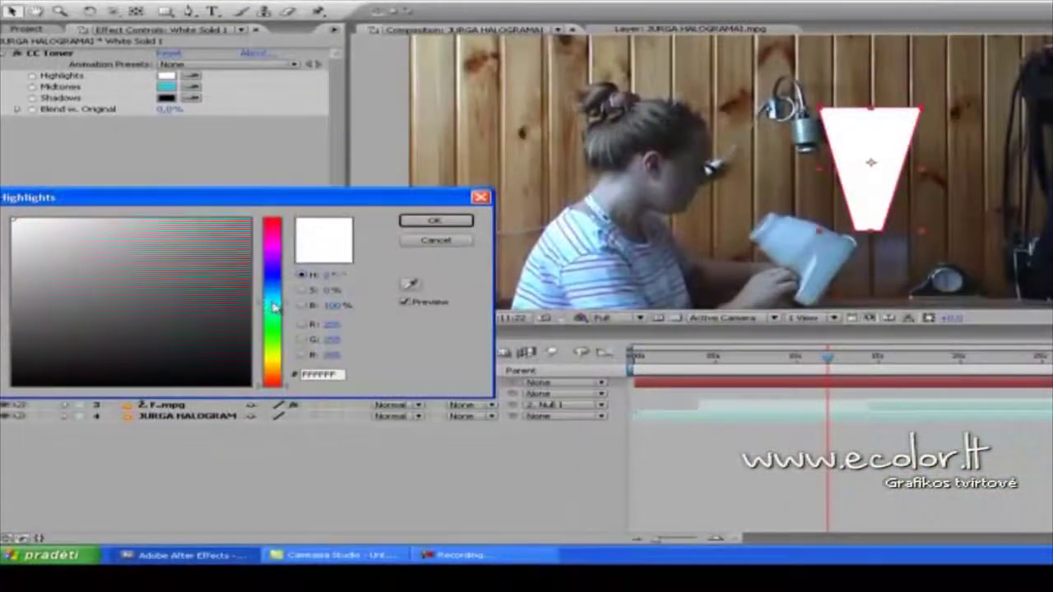
left_click(214, 257)
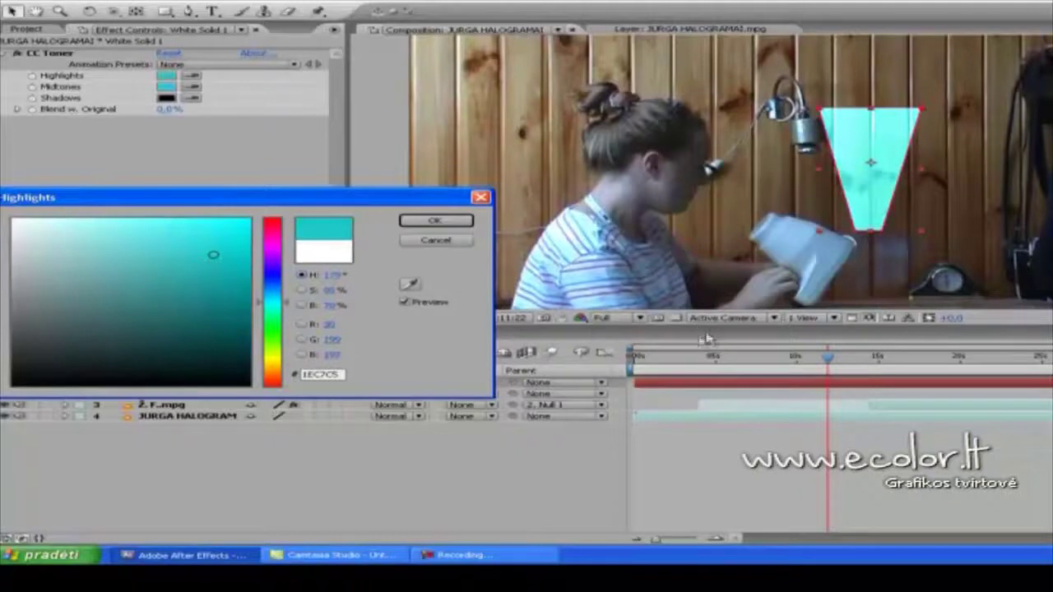
left_click(436, 220)
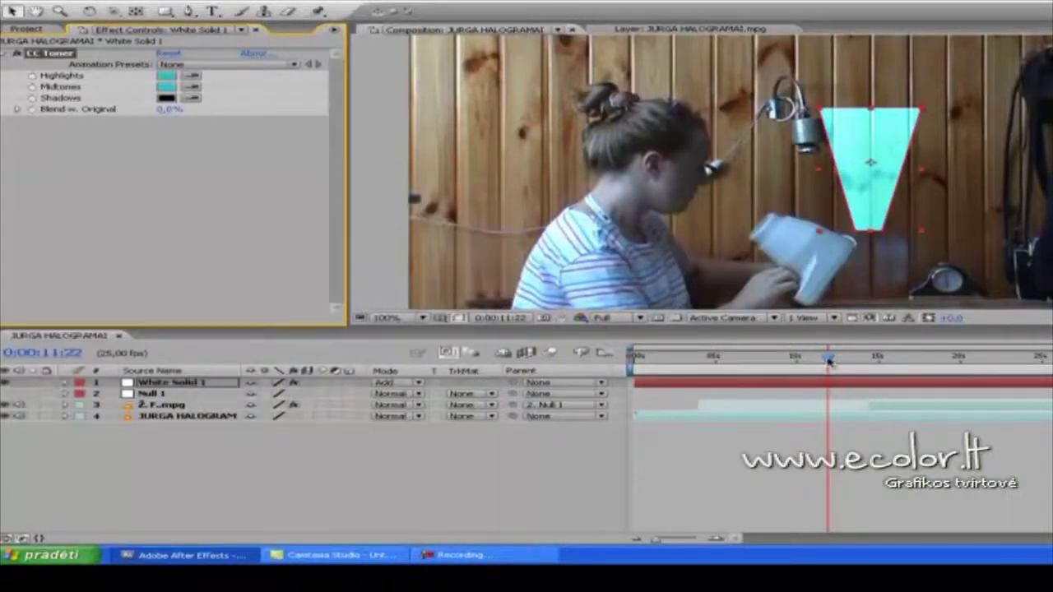
Advance the current time to 0:00:18:16, where the jar stands under the beam.
left_click_drag(829, 362, 937, 385)
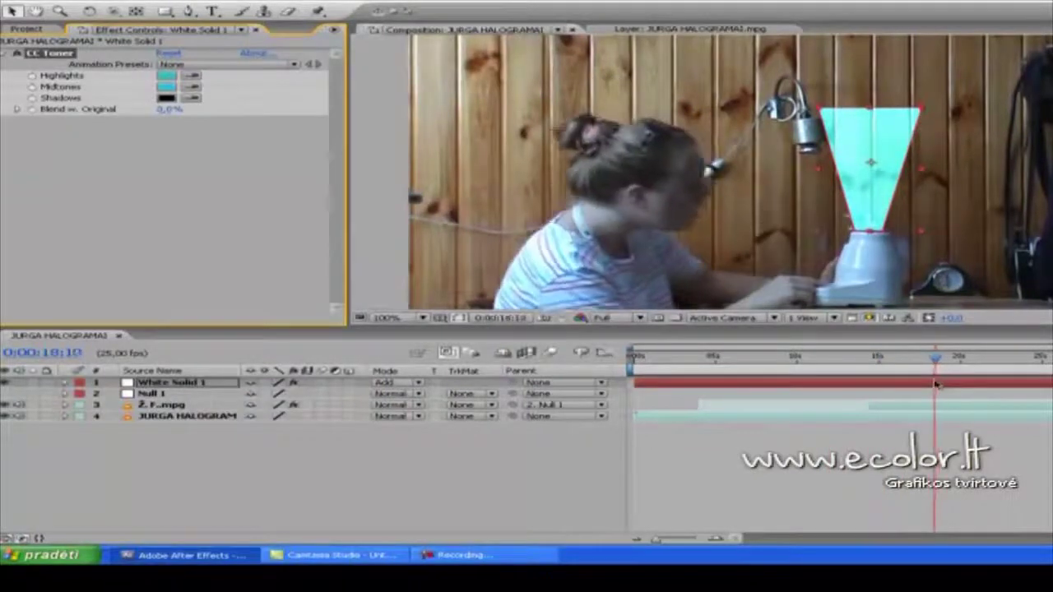
key("Page_Down")
key("Page_Down")
key("Page_Down")
key("Page_Down")
key("Page_Down")
key("Page_Down")
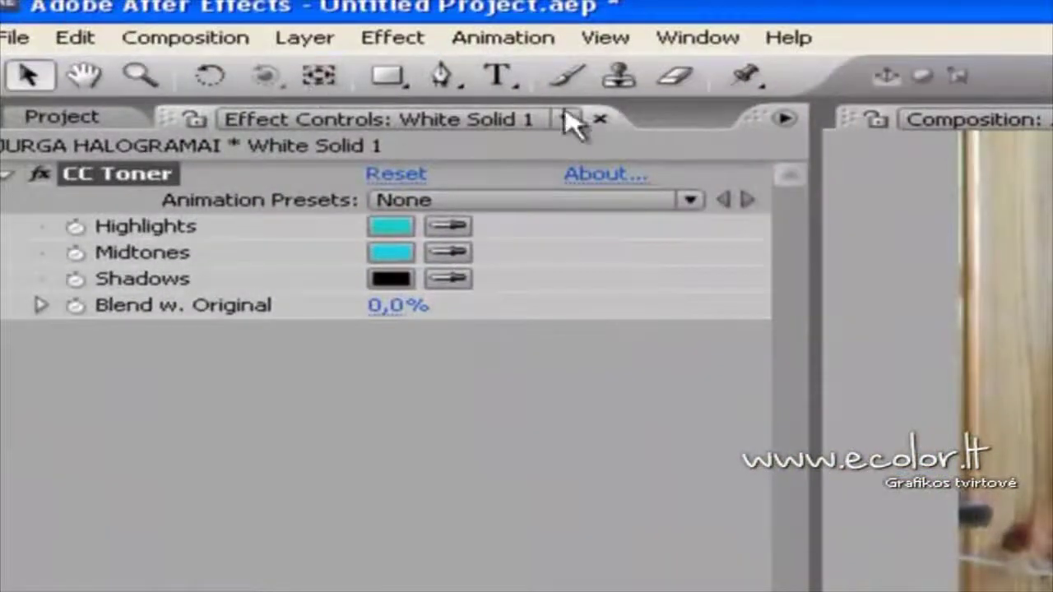
Apply Glow to the beam solid with a threshold of 26.7% and a radius of 45.
left_click(392, 37)
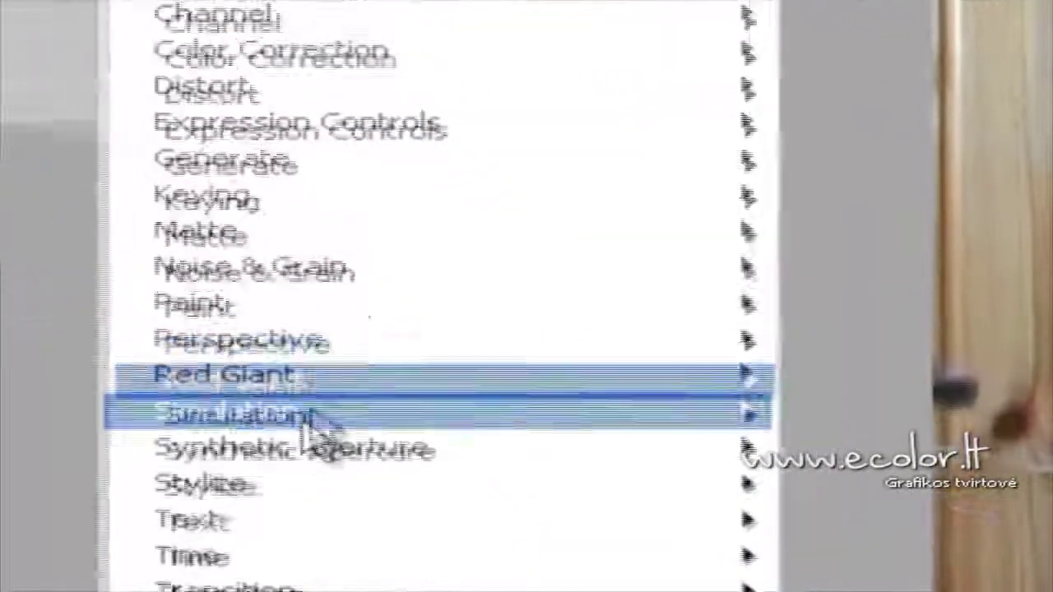
mouse_move(428, 569)
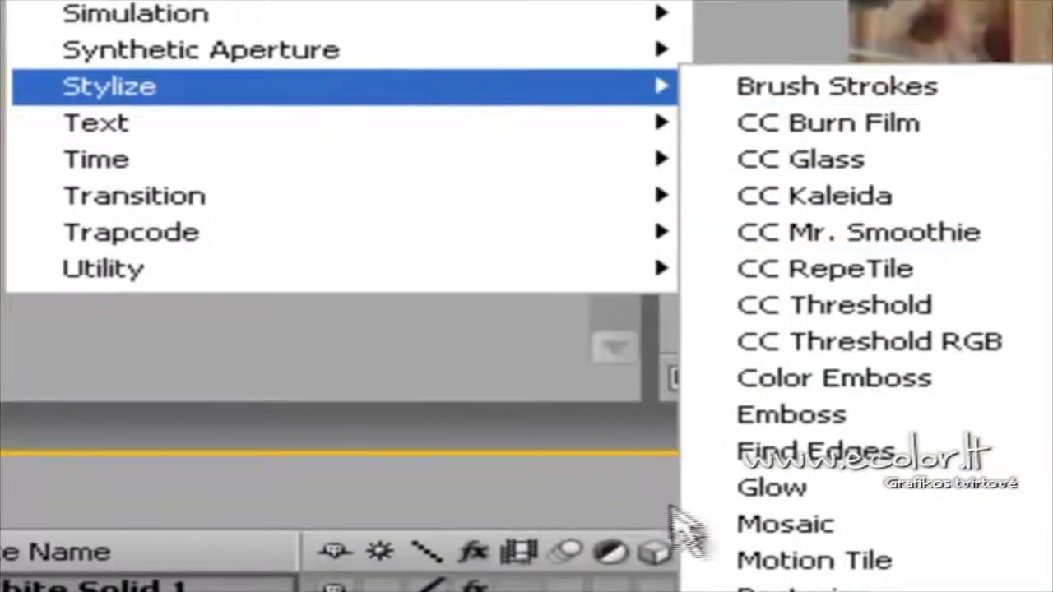
left_click(810, 492)
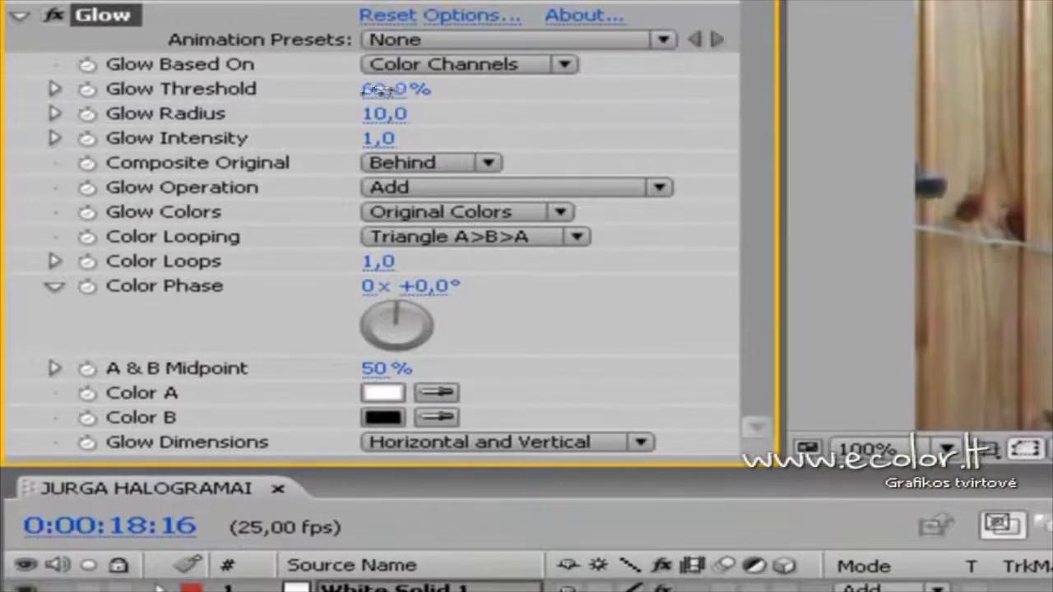
left_click_drag(339, 97, 256, 118)
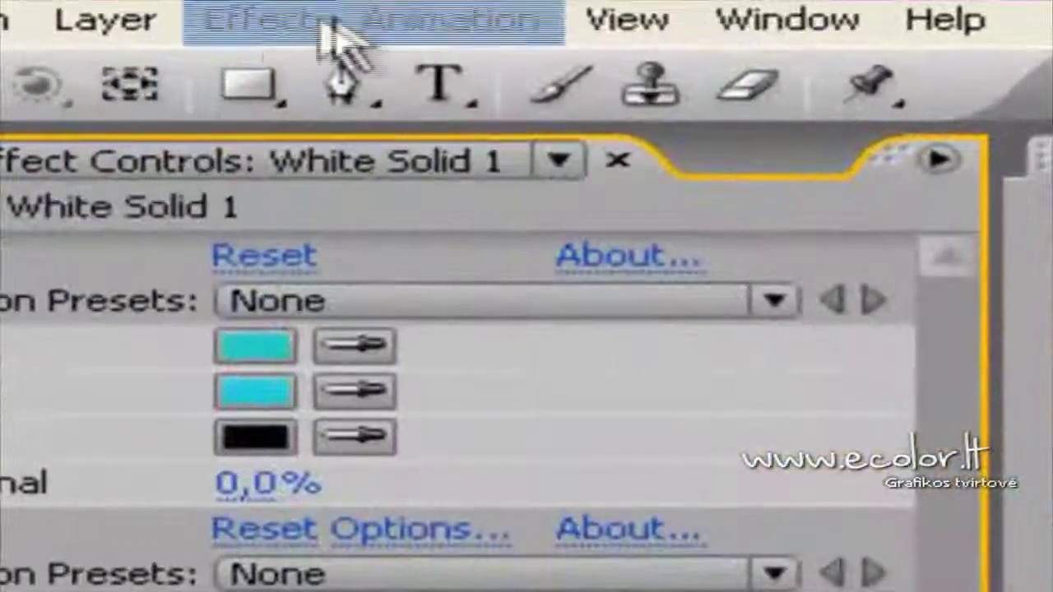
Add Gaussian Blur to the beam solid and set its blurriness to 88.
left_click(265, 24)
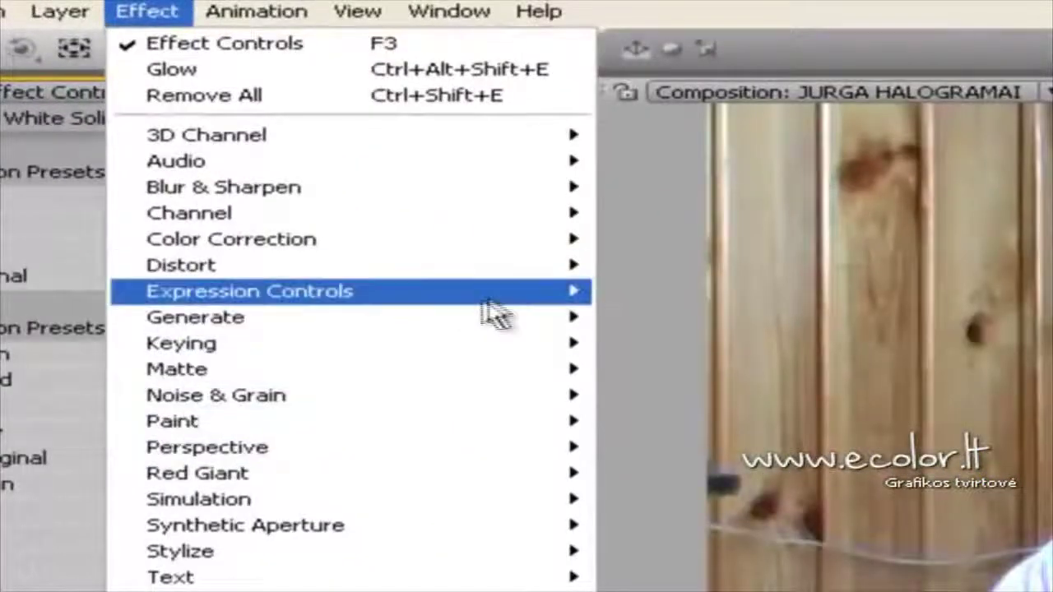
mouse_move(437, 323)
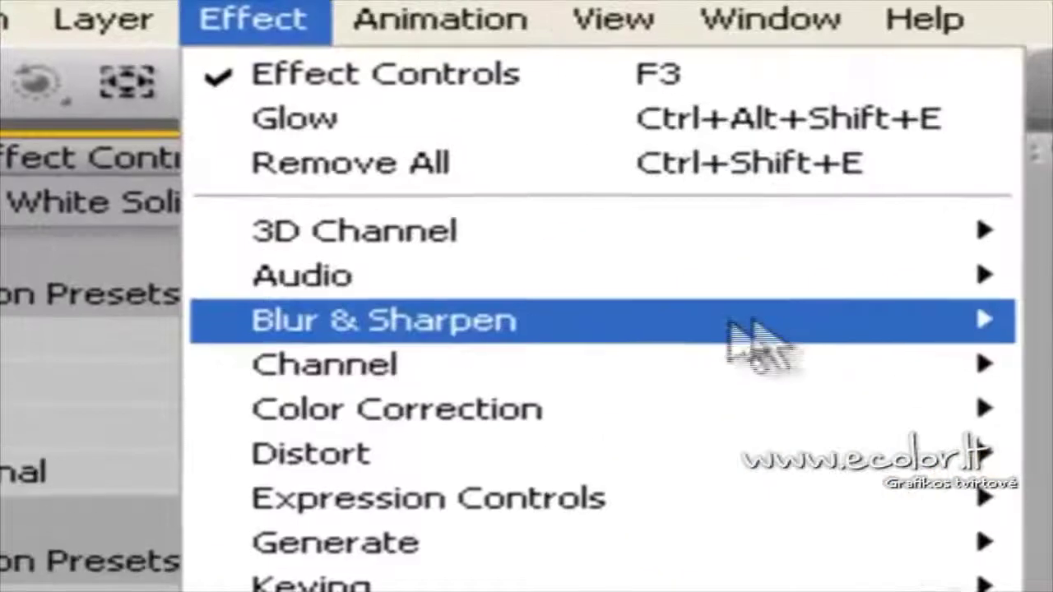
mouse_move(437, 190)
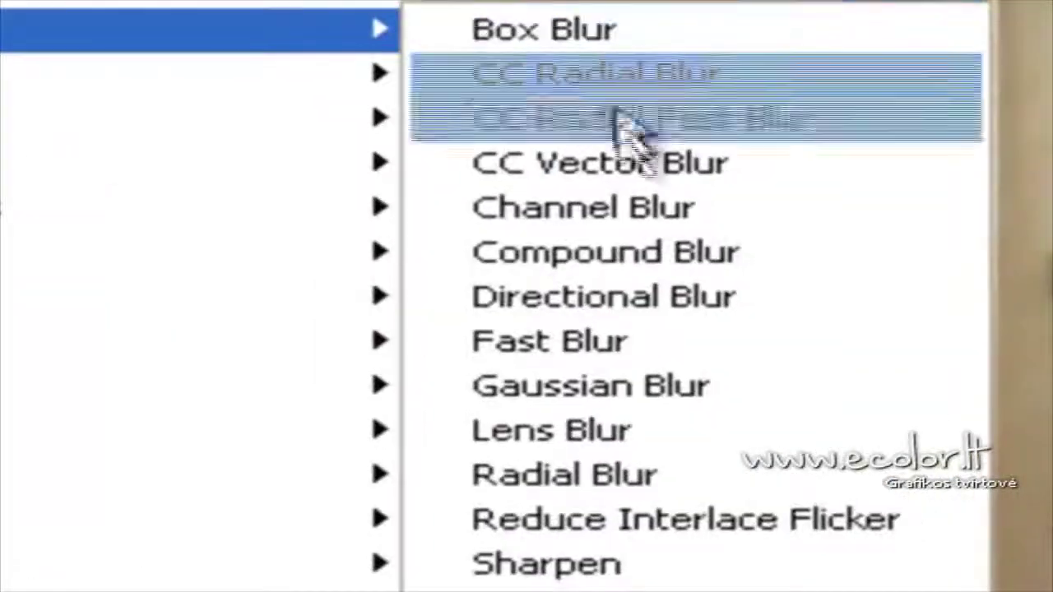
left_click(609, 380)
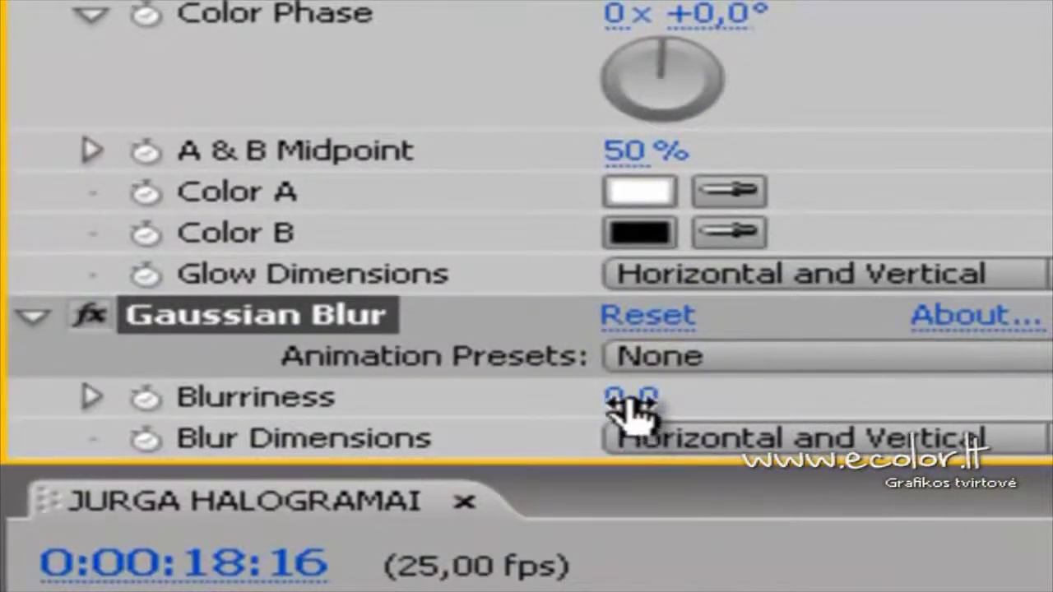
left_click_drag(632, 401, 1045, 438)
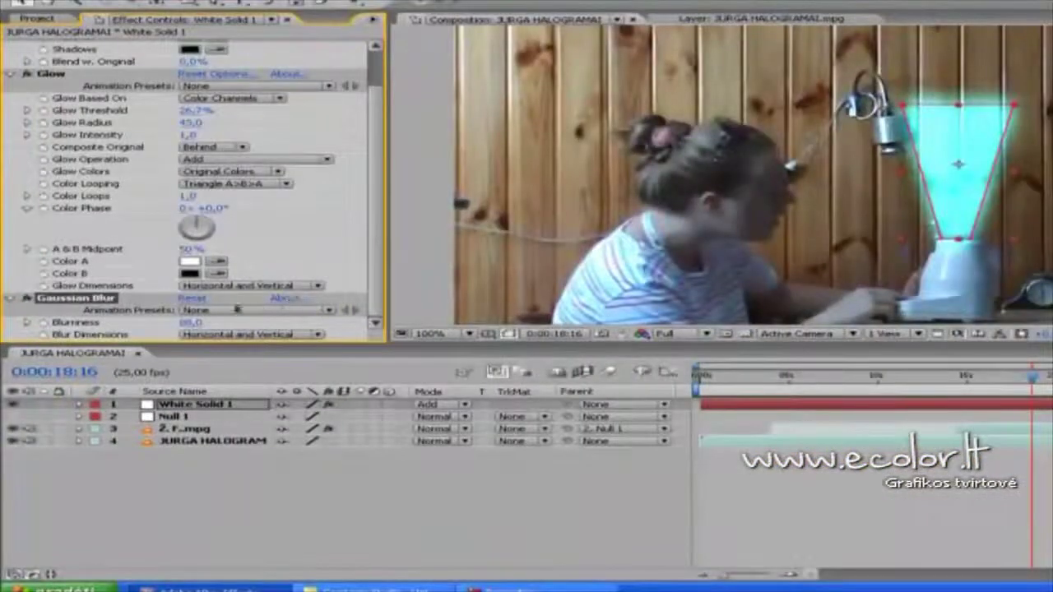